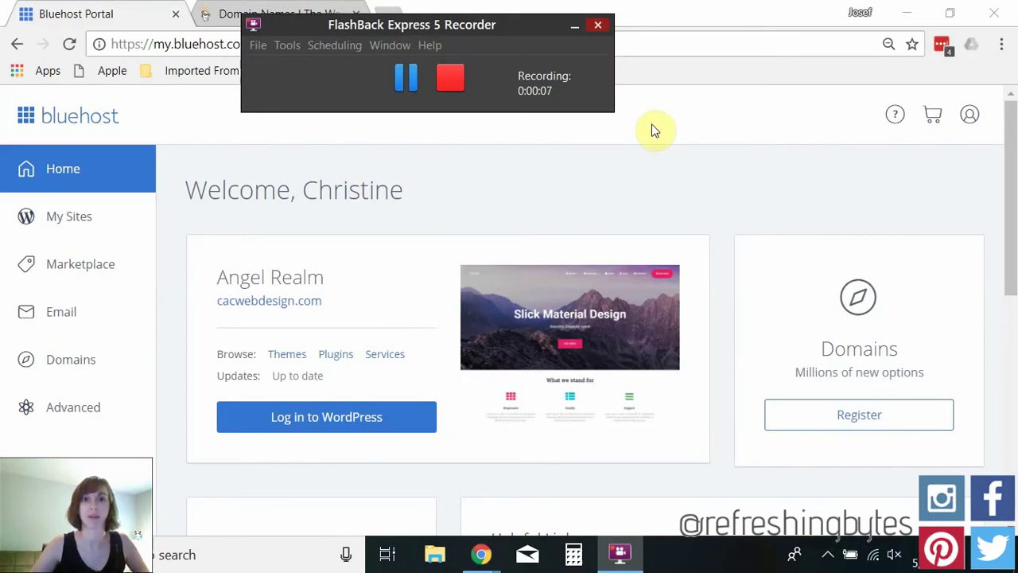
# - Switch to the GoDaddy site and open the account's domain management page
pyautogui.click(230, 17)
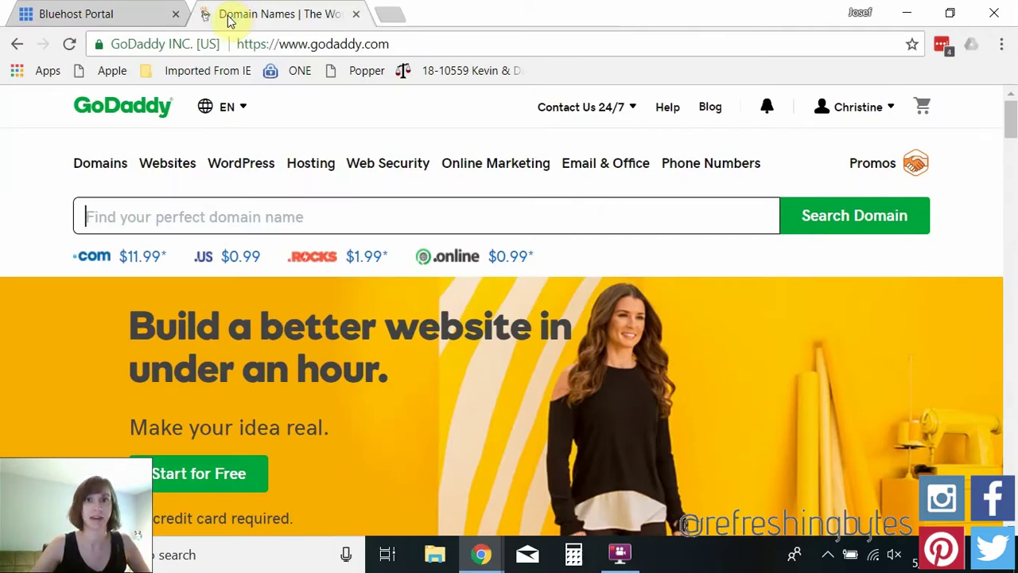
pyautogui.click(869, 113)
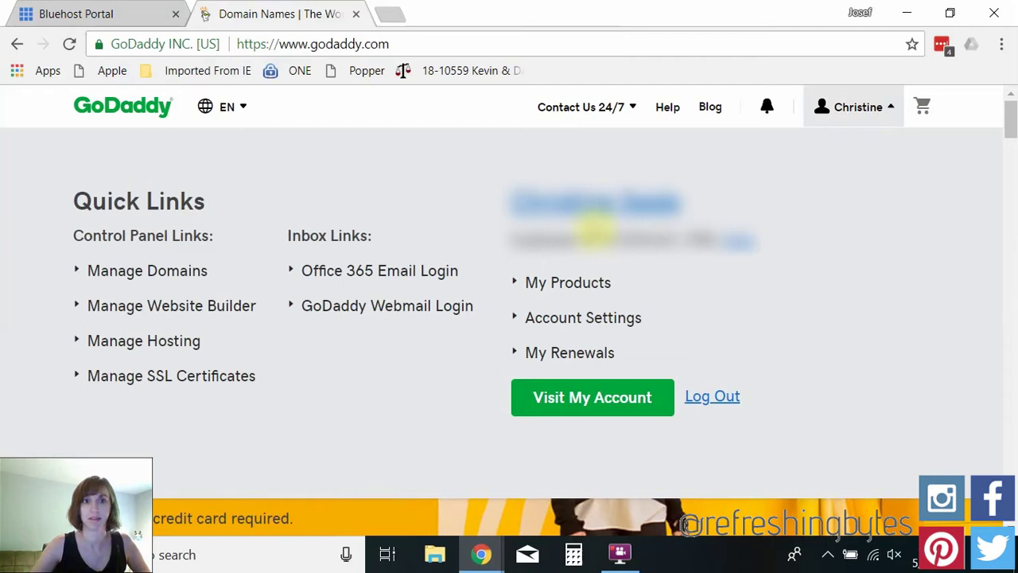
pyautogui.click(146, 274)
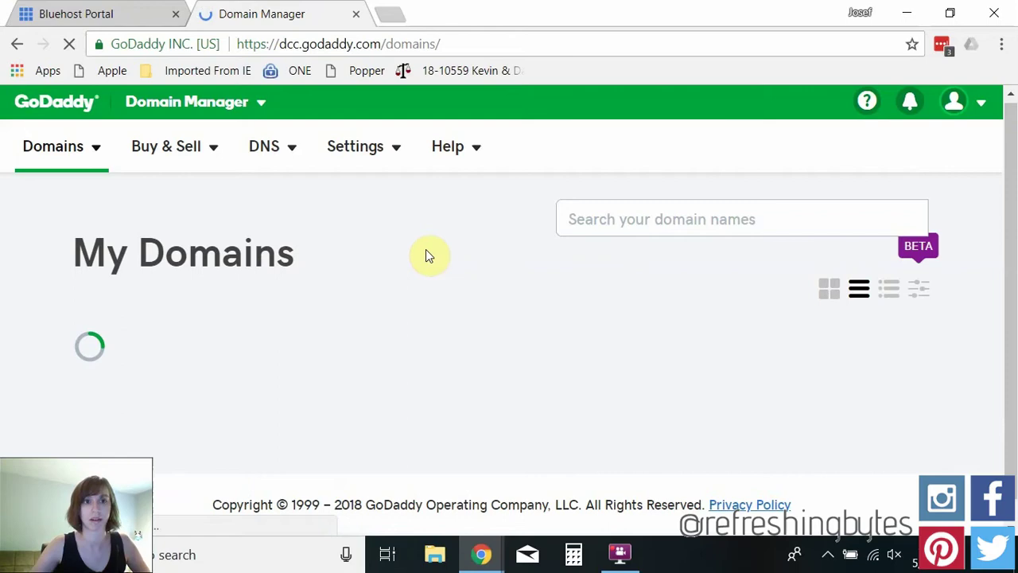
# - Open the domain settings of cacwebdesign.com from the list of owned domains
pyautogui.scroll(-4, 425, 249)
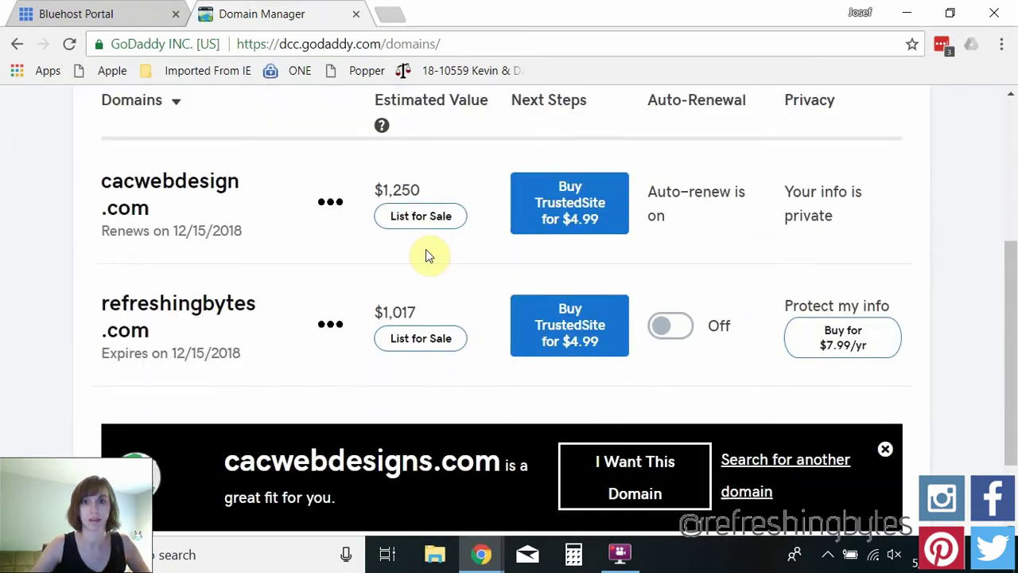
pyautogui.scroll(1, 426, 255)
pyautogui.scroll(1, 425, 255)
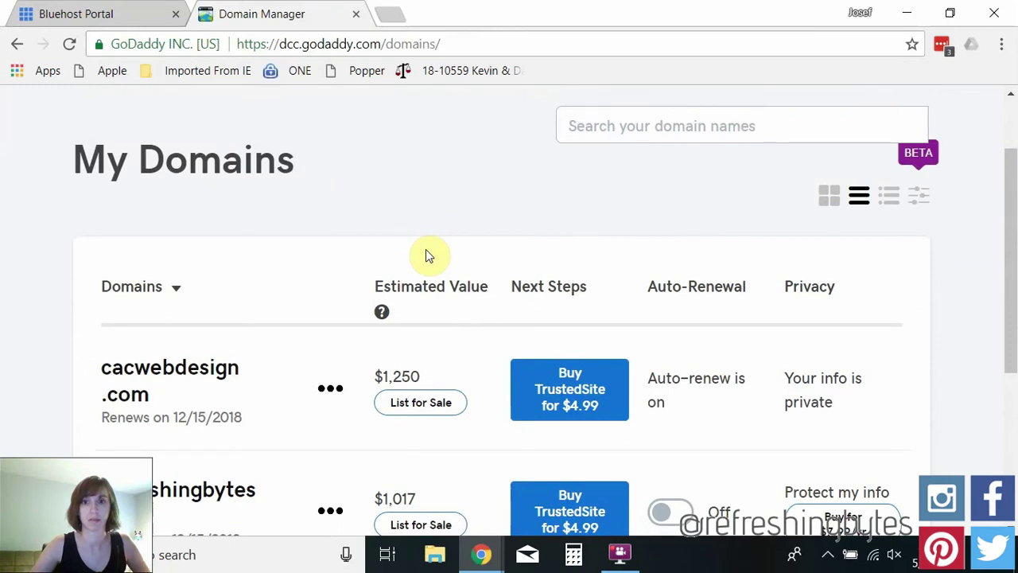
pyautogui.click(331, 390)
pyautogui.click(379, 492)
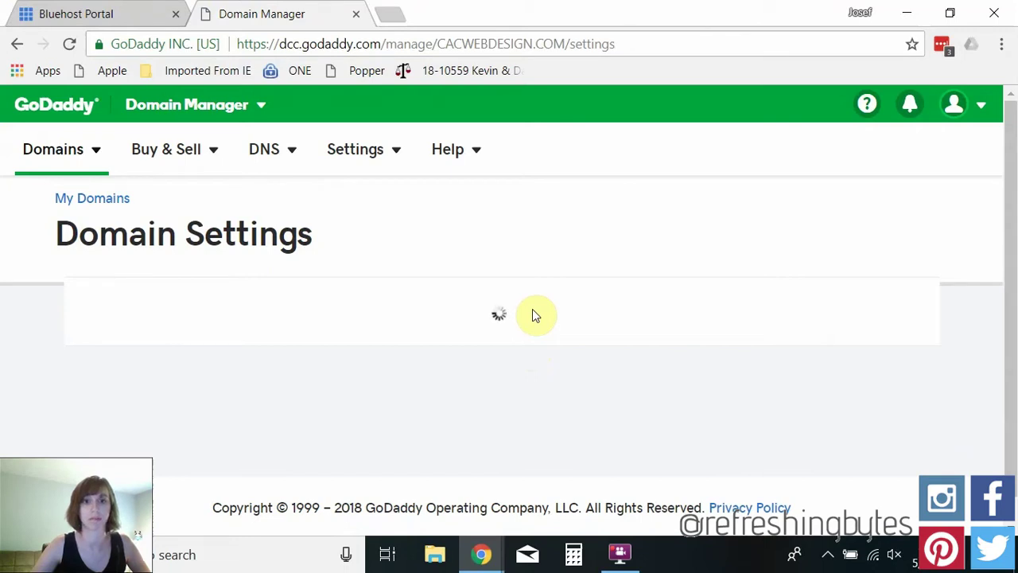
# - Turn off the domain lock in the additional settings of cacwebdesign.com
pyautogui.scroll(-1, 532, 309)
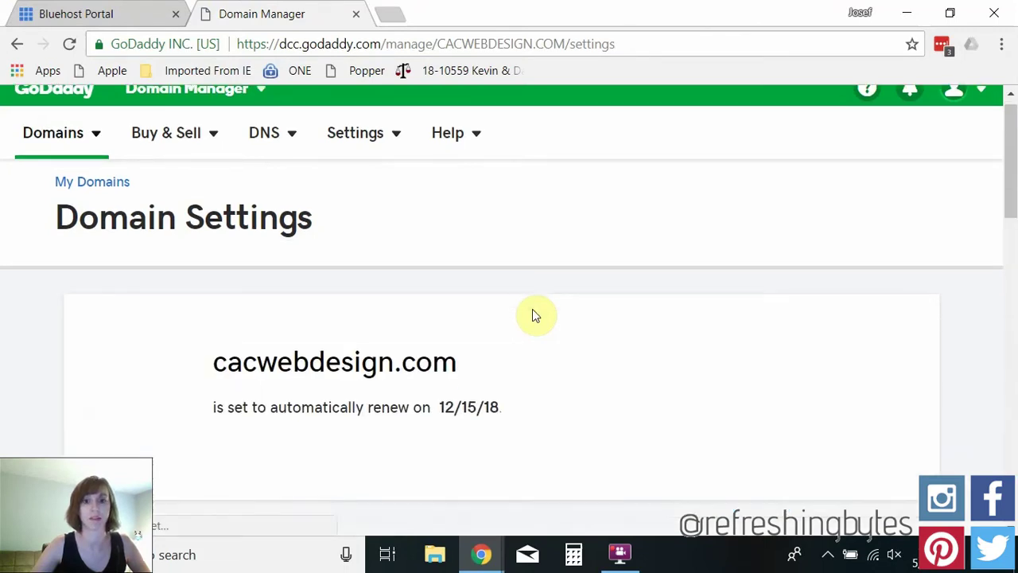
pyautogui.scroll(-3, 534, 315)
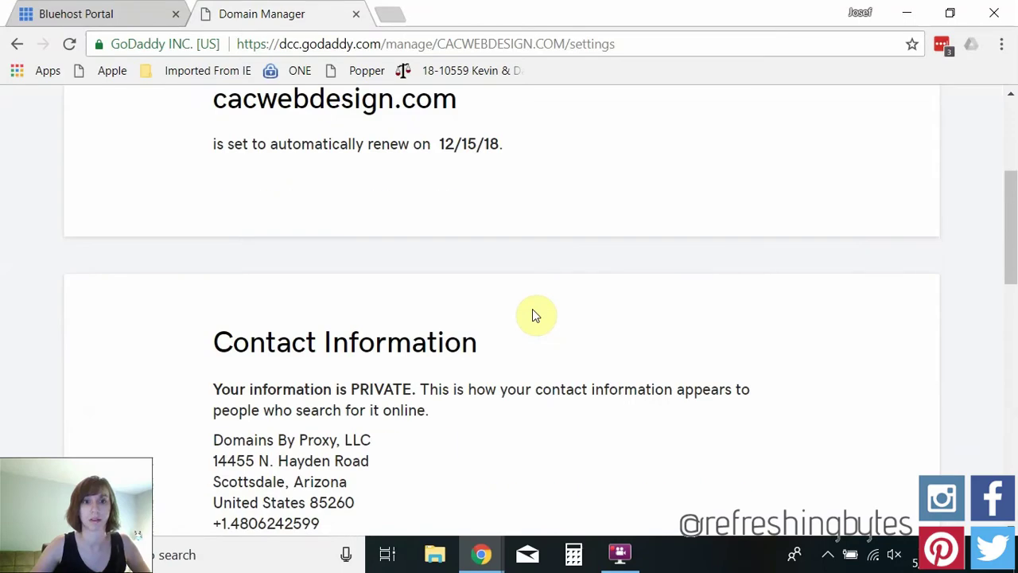
pyautogui.scroll(-4, 533, 315)
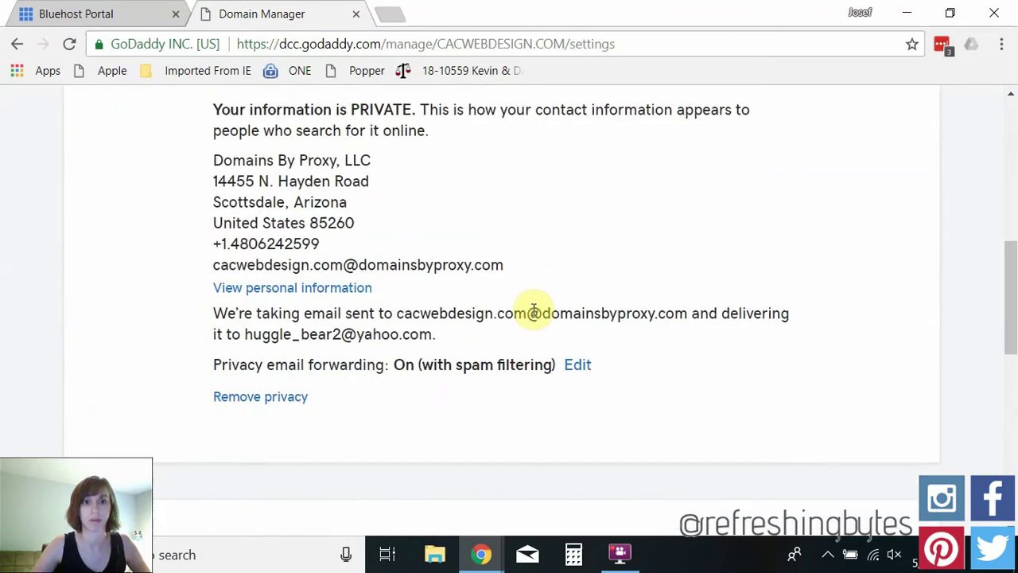
pyautogui.scroll(-6, 535, 310)
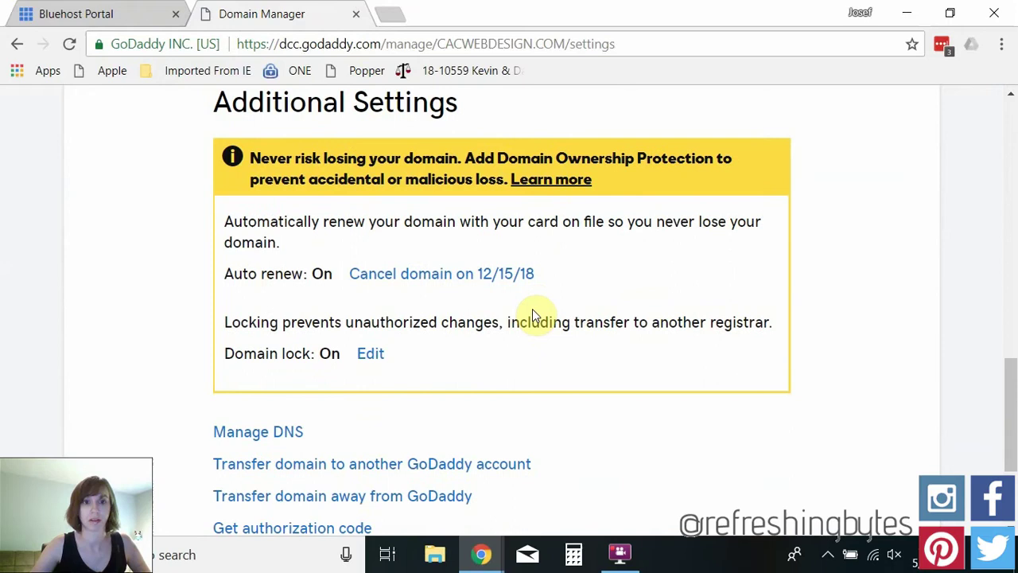
pyautogui.scroll(-1, 534, 312)
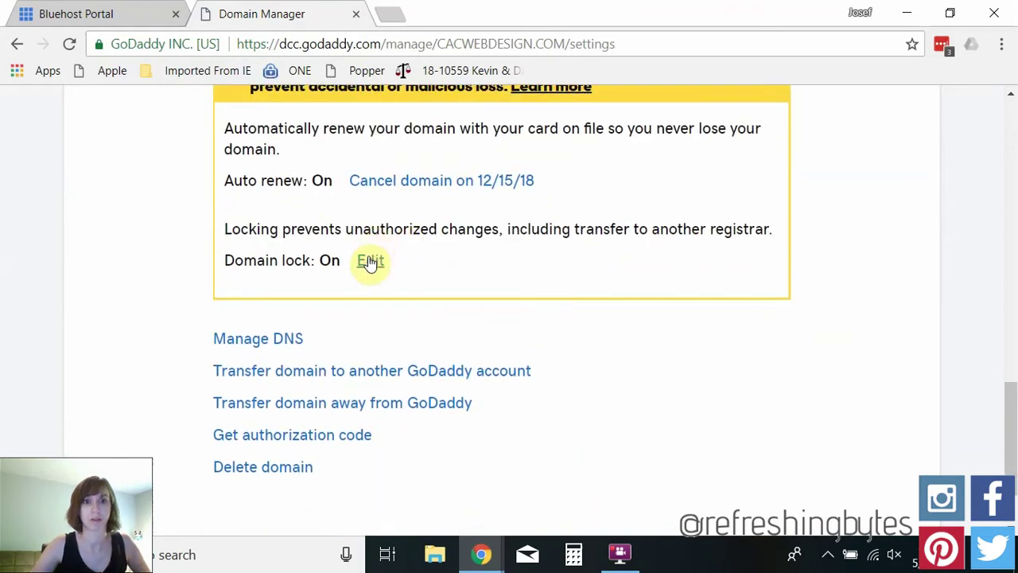
pyautogui.click(370, 261)
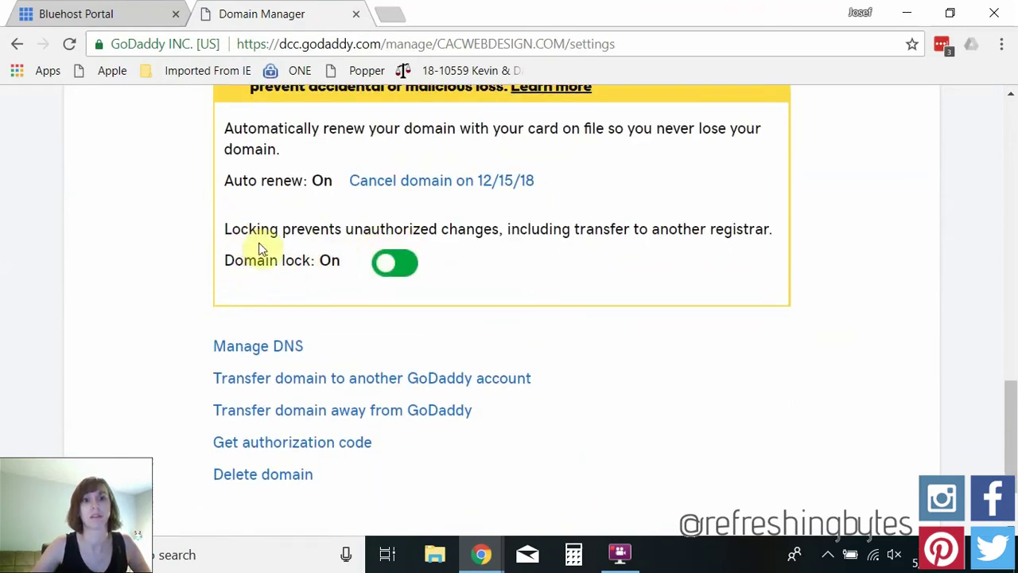
pyautogui.click(393, 263)
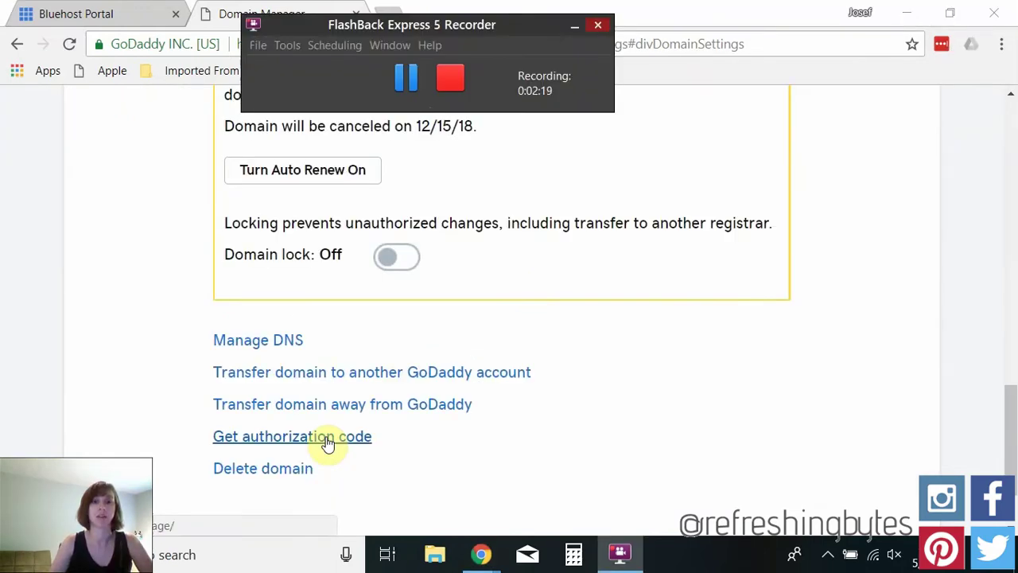
# - Request the transfer authorization code for refreshingbytes.com from its domain settings
pyautogui.click(327, 439)
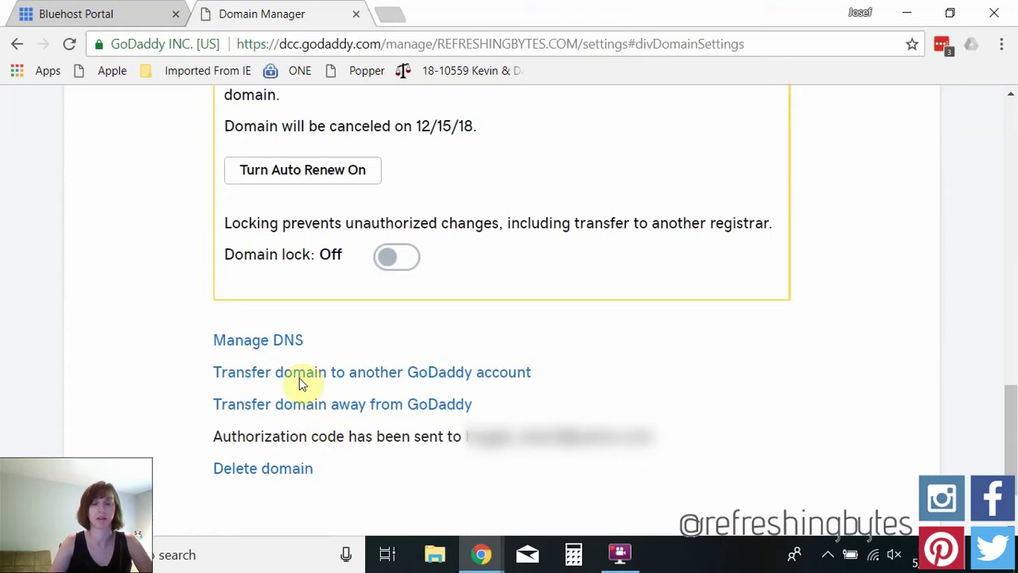
pyautogui.scroll(15, 256, 265)
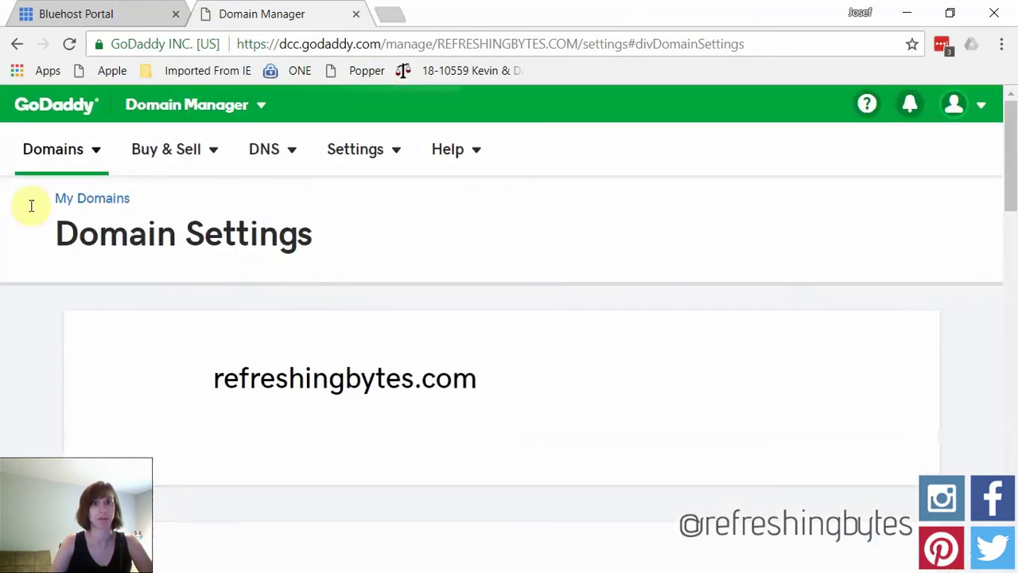
pyautogui.click(55, 150)
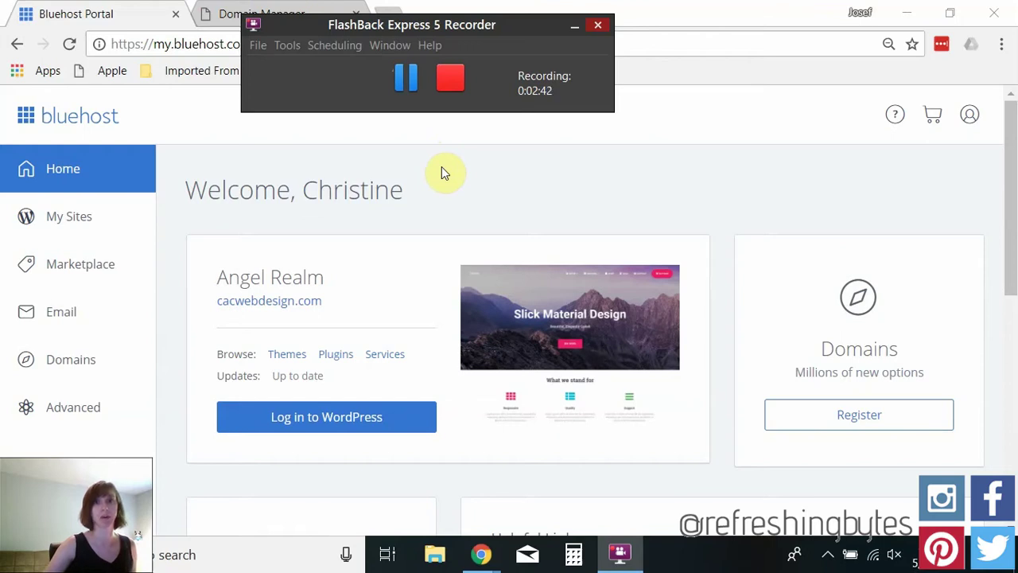
# - Switch to the Bluehost portal and open the domain manager at its list of domains
pyautogui.click(442, 166)
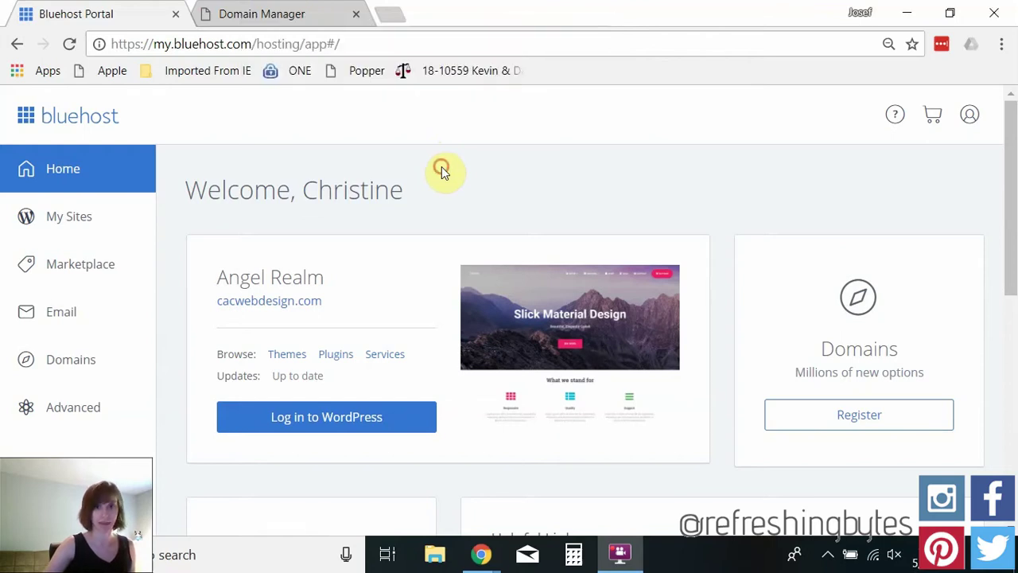
pyautogui.click(61, 358)
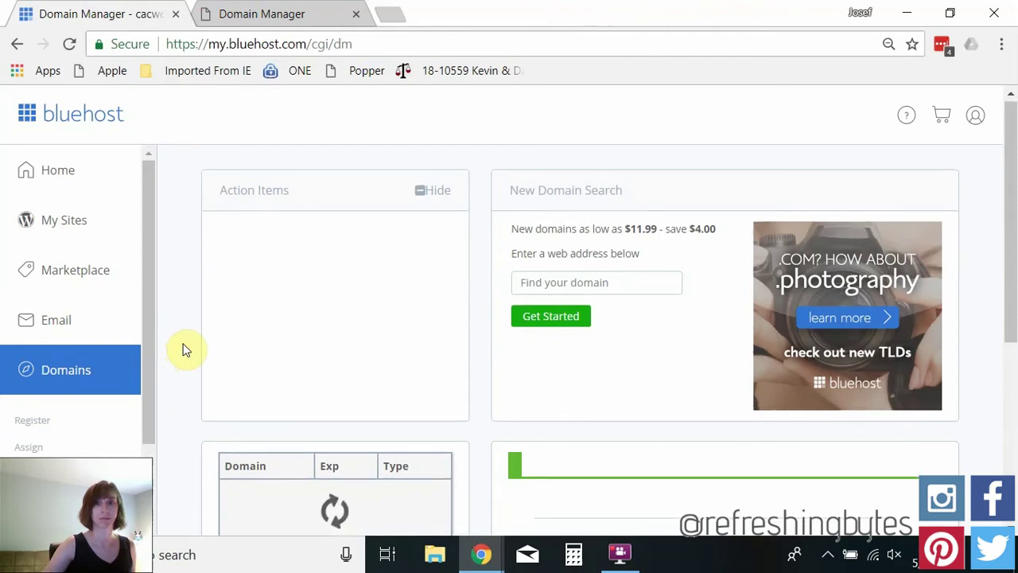
pyautogui.scroll(-2, 183, 350)
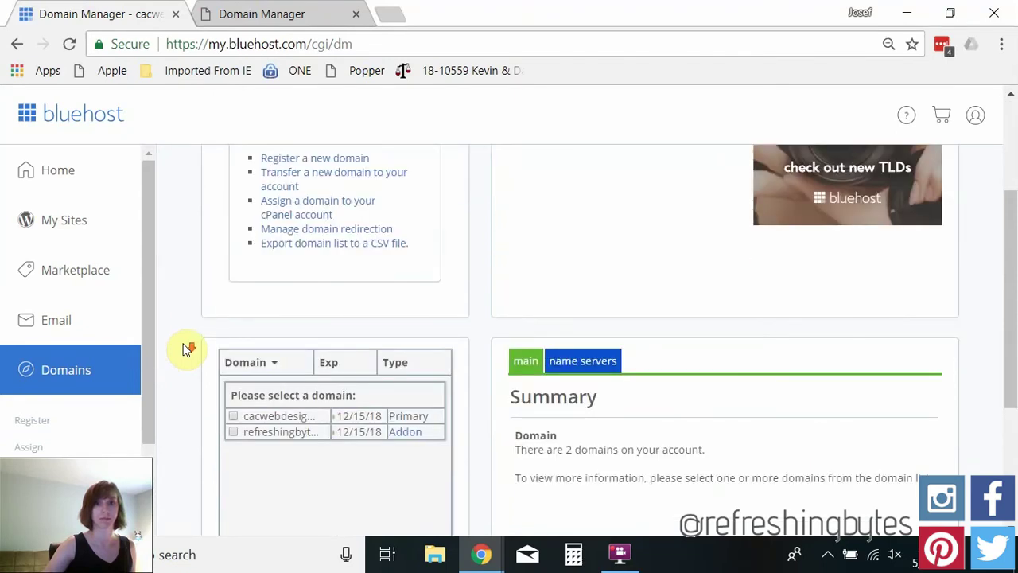
pyautogui.scroll(-1, 182, 350)
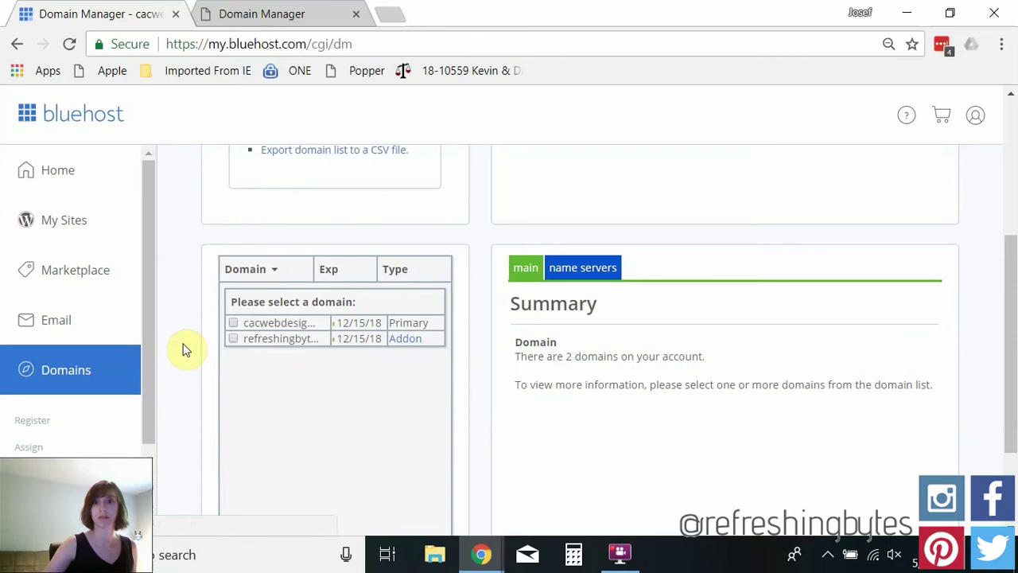
pyautogui.scroll(2, 182, 350)
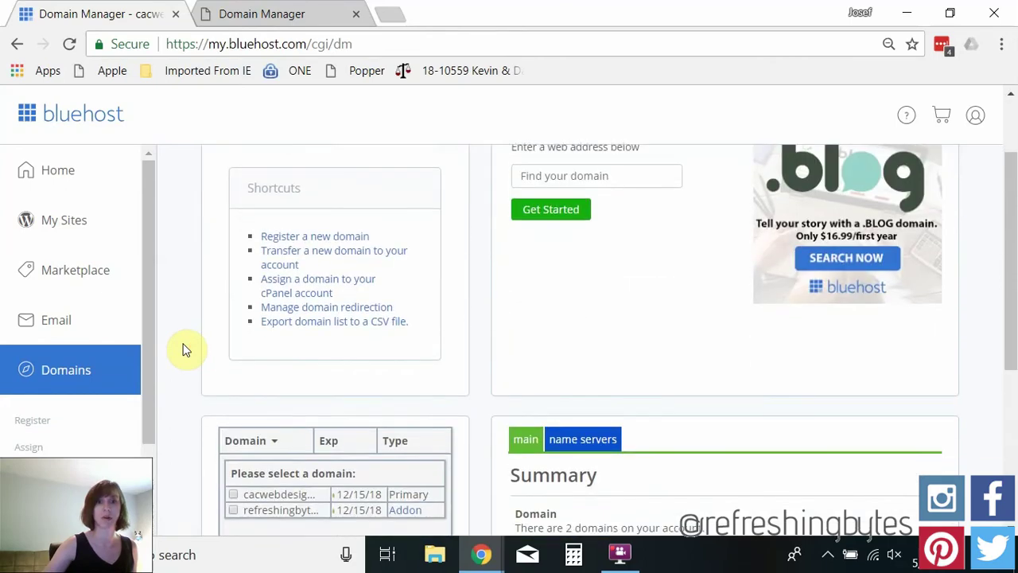
pyautogui.scroll(-3, 182, 350)
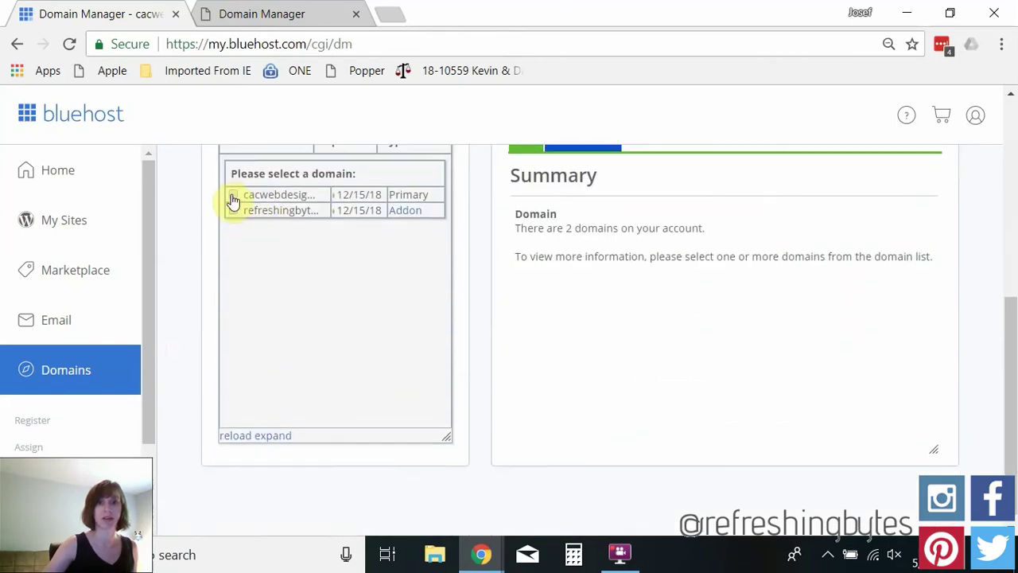
# - Select cacwebdesign.com in the domain list and start transferring it to the Bluehost account
pyautogui.click(231, 199)
pyautogui.click(231, 197)
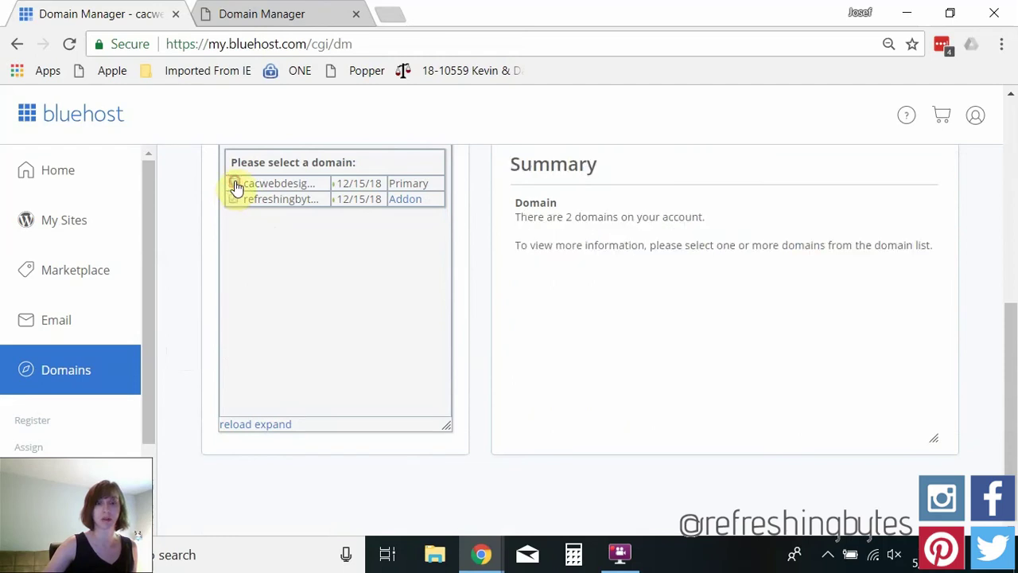
pyautogui.click(235, 184)
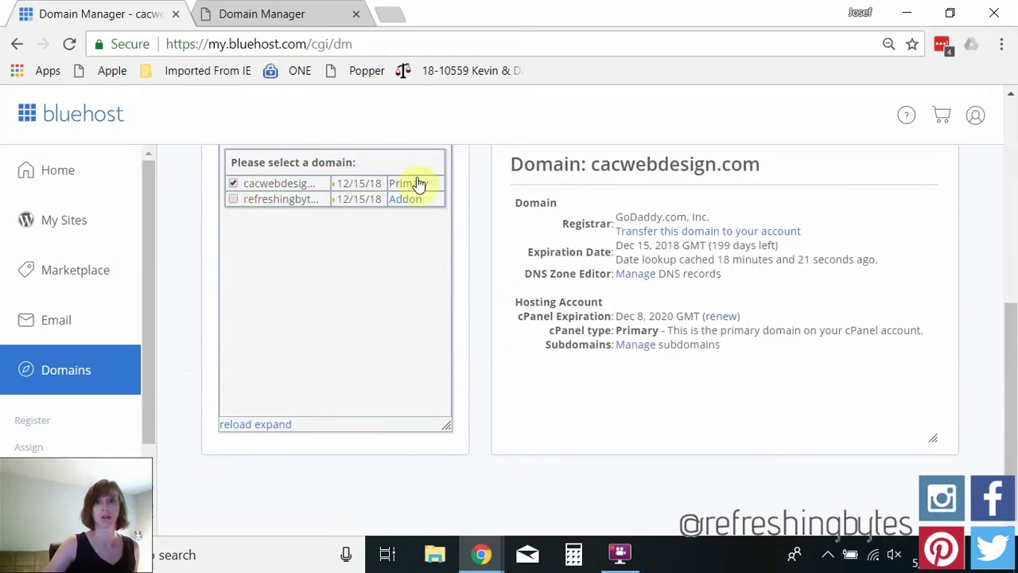
pyautogui.click(685, 235)
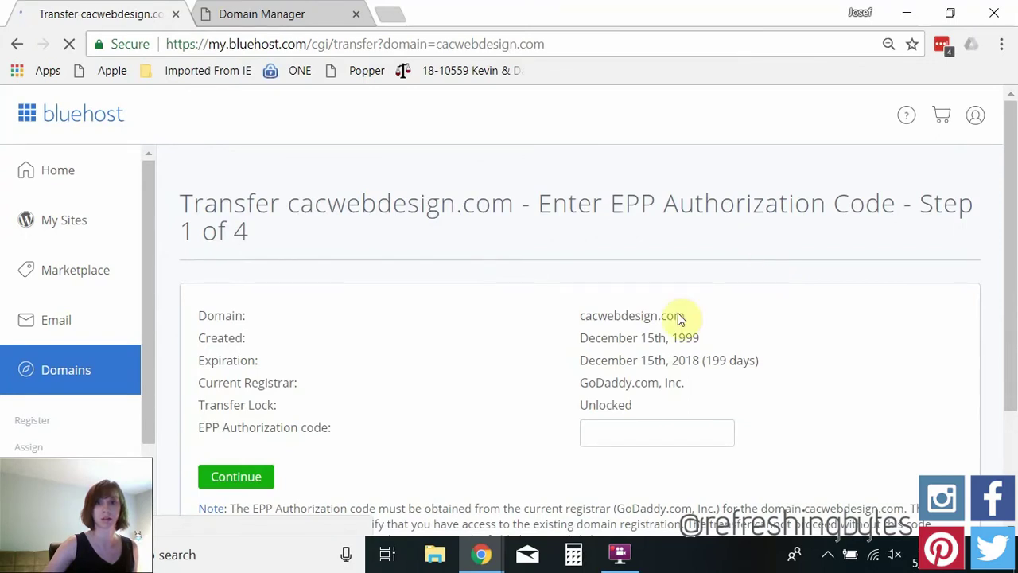
# - Paste the EPP authorization code for cacwebdesign.com and continue the transfer
pyautogui.click(617, 432)
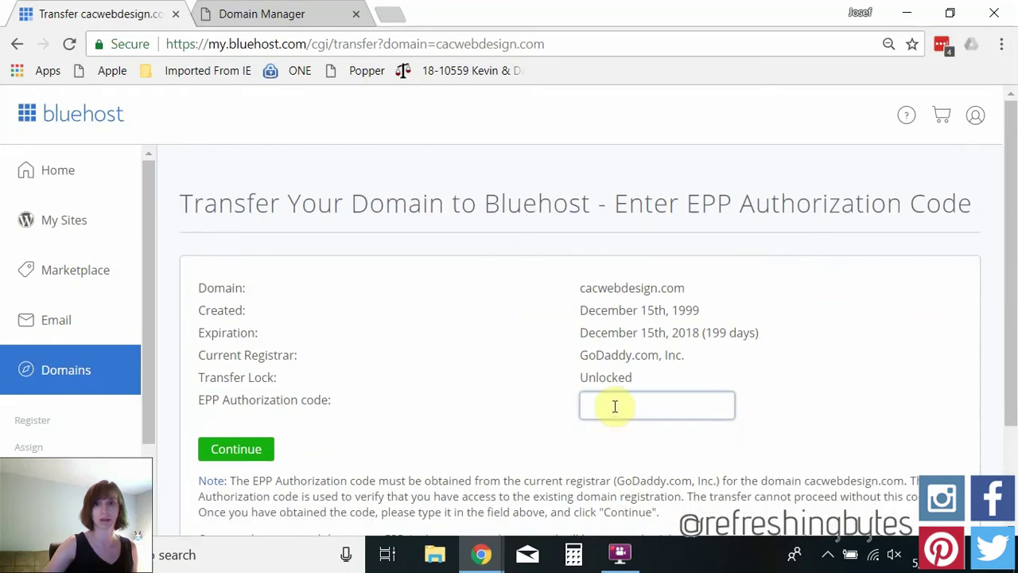
pyautogui.hotkey('ctrl', 'v')
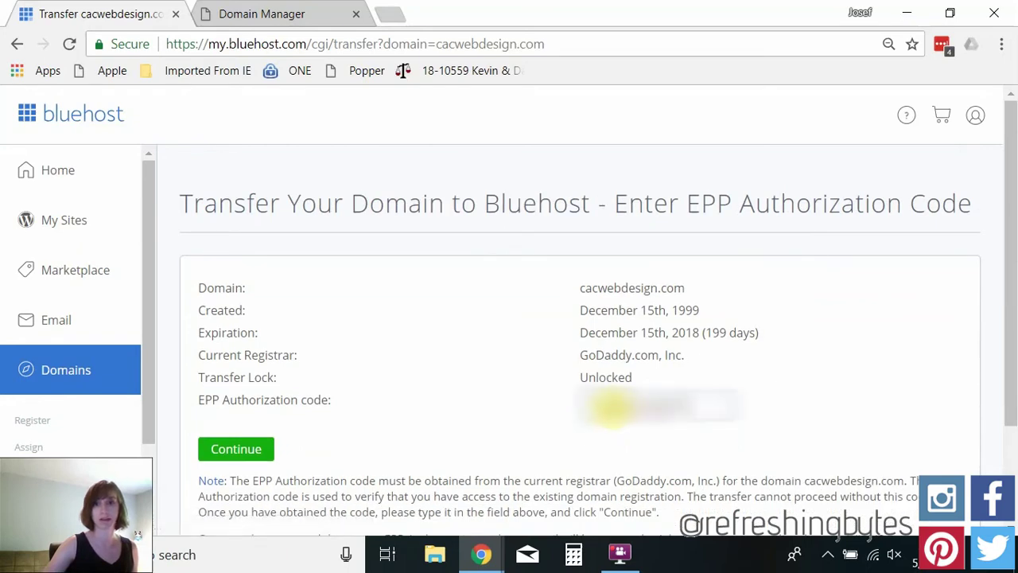
pyautogui.click(257, 450)
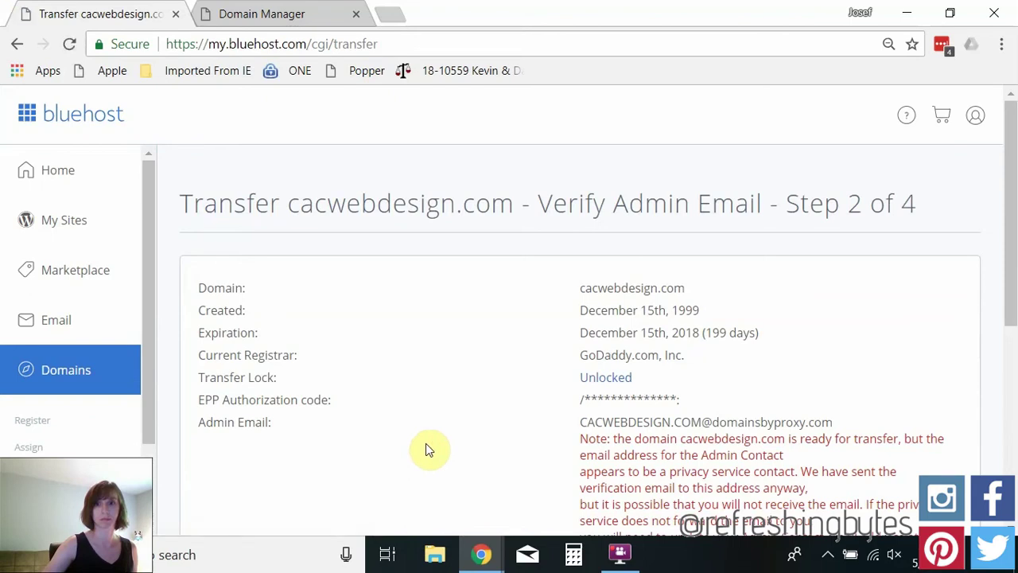
# - Paste the admin contact verification code for cacwebdesign.com and continue to the transfer settings
pyautogui.scroll(-2, 426, 449)
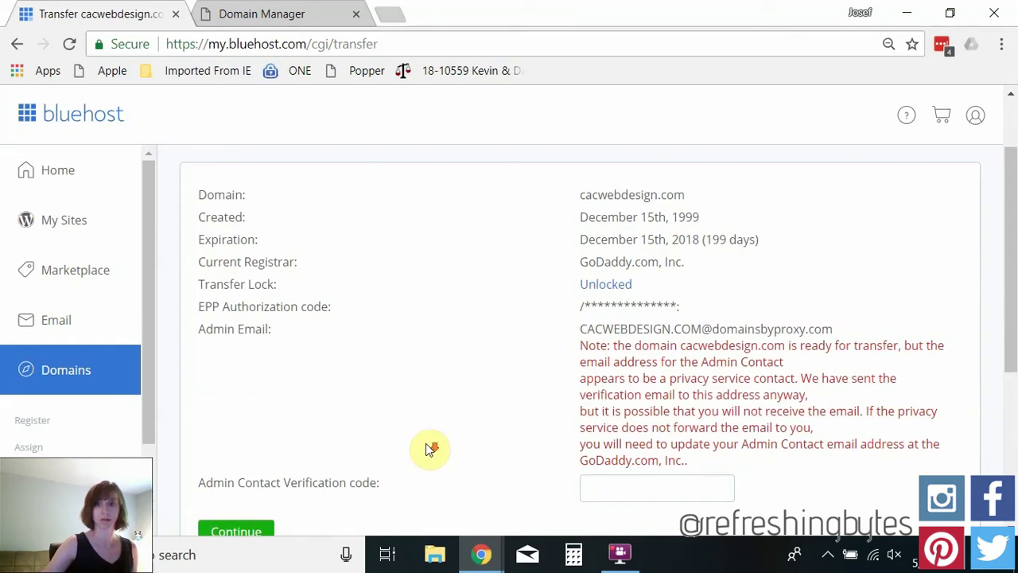
pyautogui.scroll(-1, 426, 450)
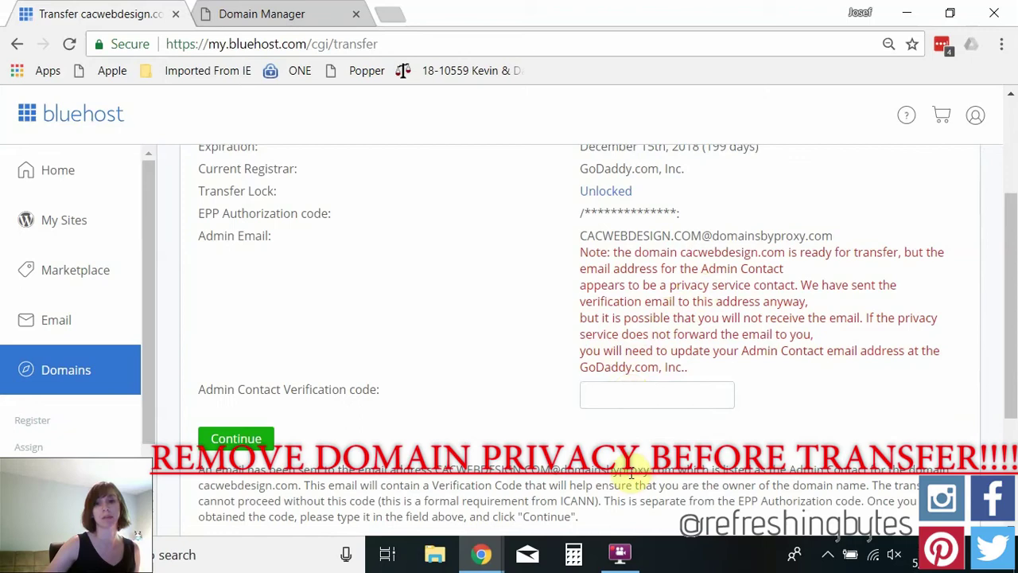
pyautogui.click(620, 553)
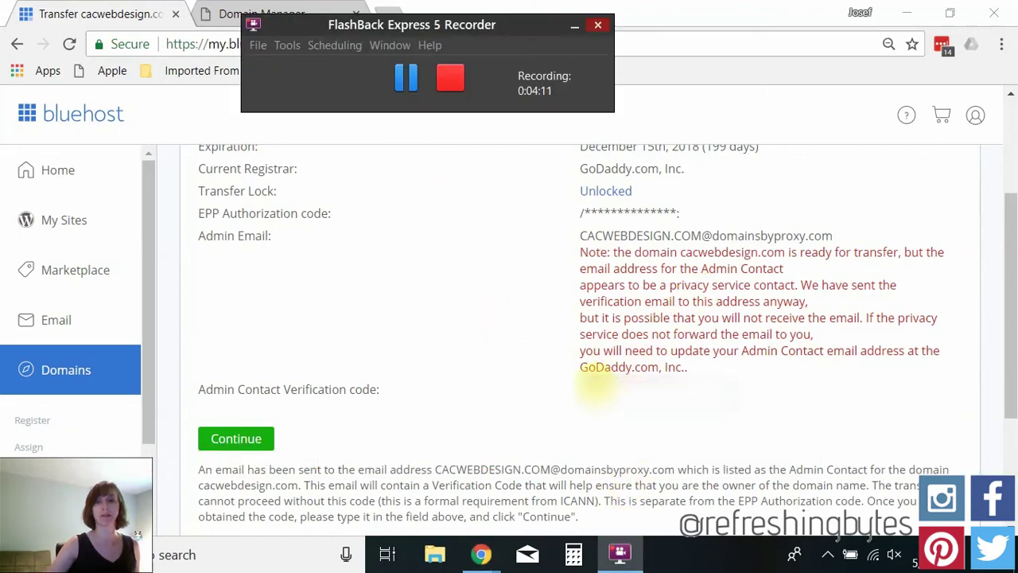
pyautogui.click(597, 390)
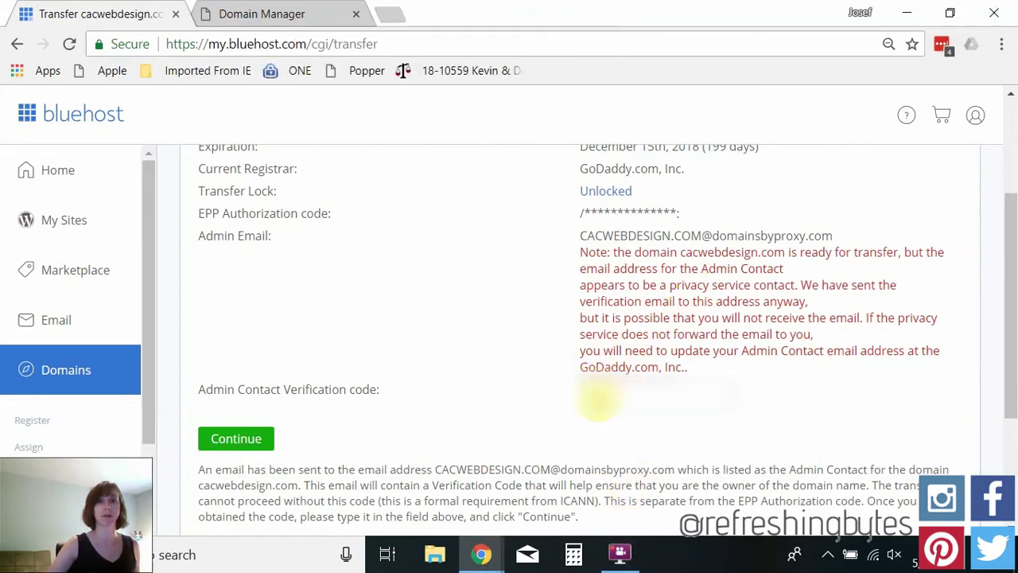
pyautogui.hotkey('ctrl', 'v')
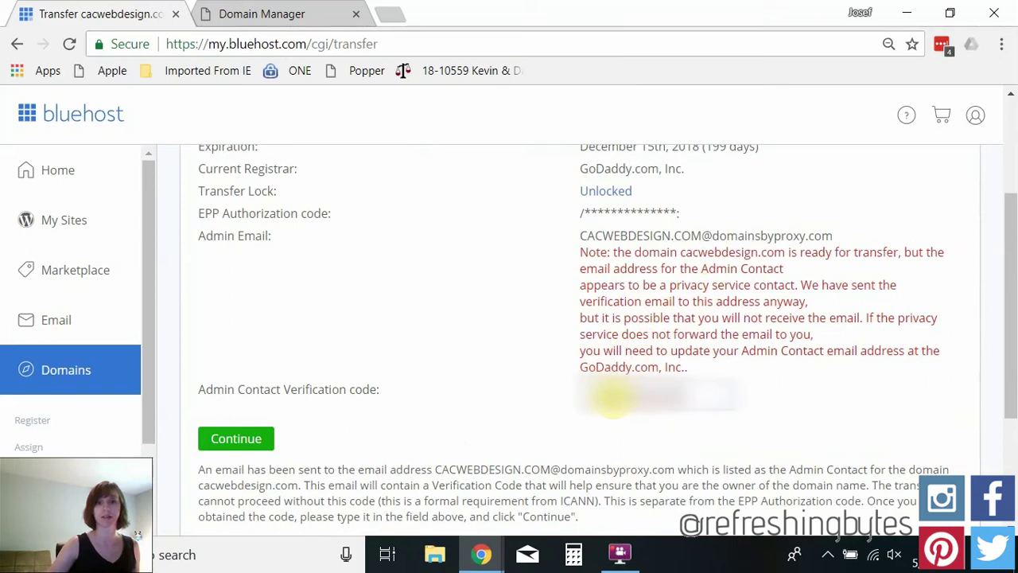
pyautogui.click(216, 436)
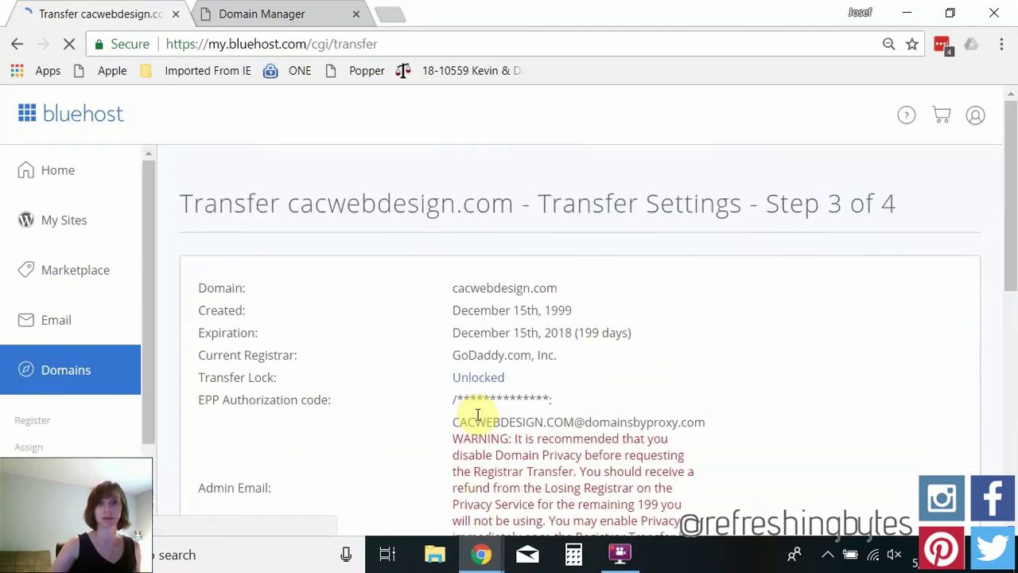
# - Review cacwebdesign.com's transfer settings, choose to edit the WHOIS information and add the transfer to the cart
pyautogui.scroll(-1, 477, 414)
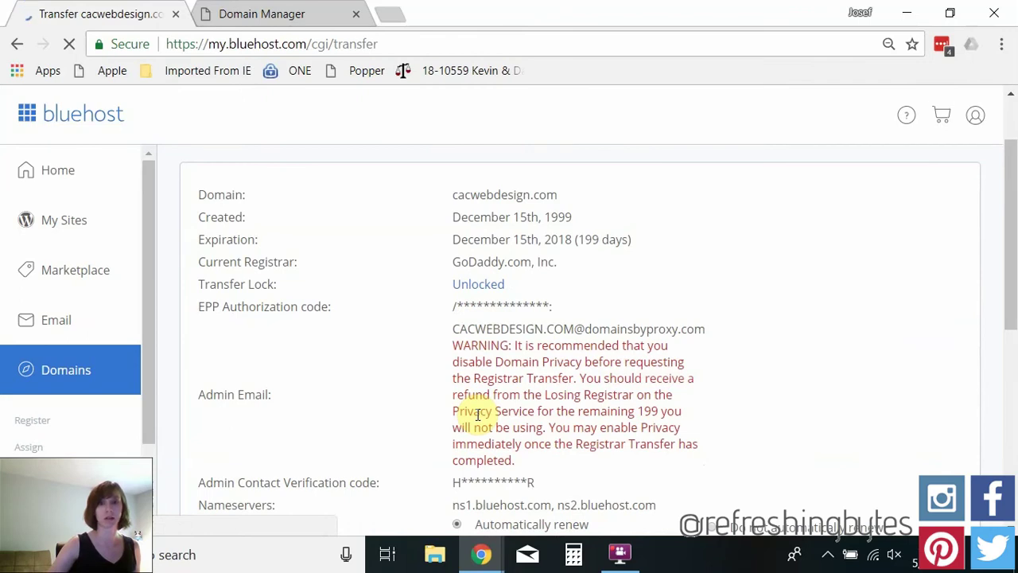
pyautogui.scroll(-1, 481, 414)
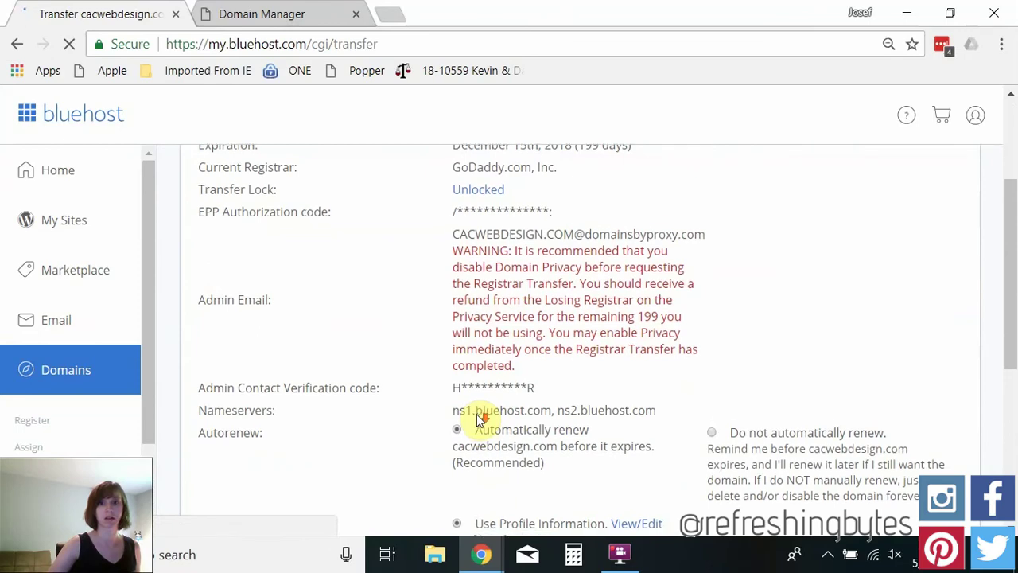
pyautogui.scroll(-1, 476, 413)
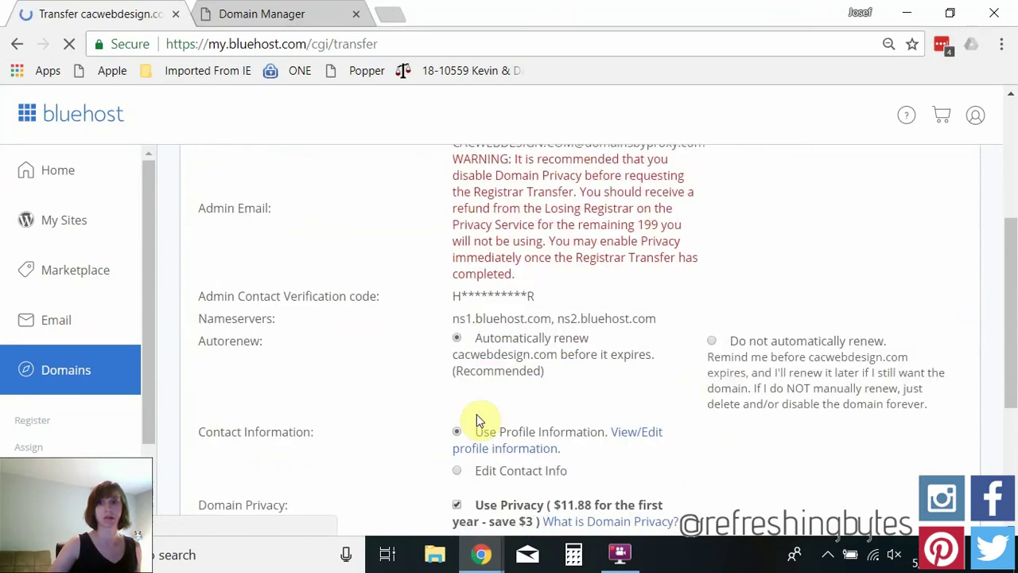
pyautogui.scroll(-1, 480, 420)
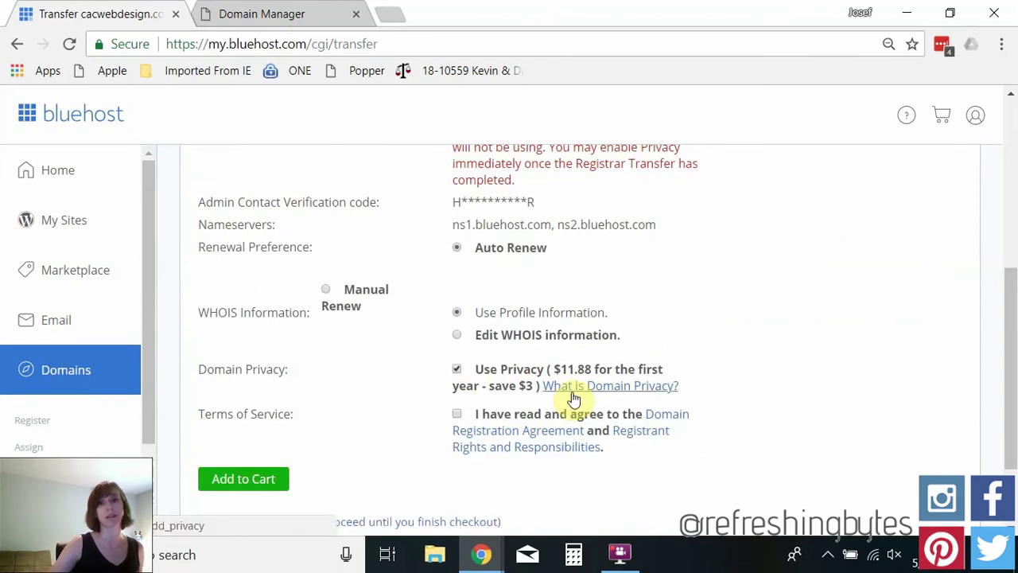
pyautogui.scroll(3, 572, 391)
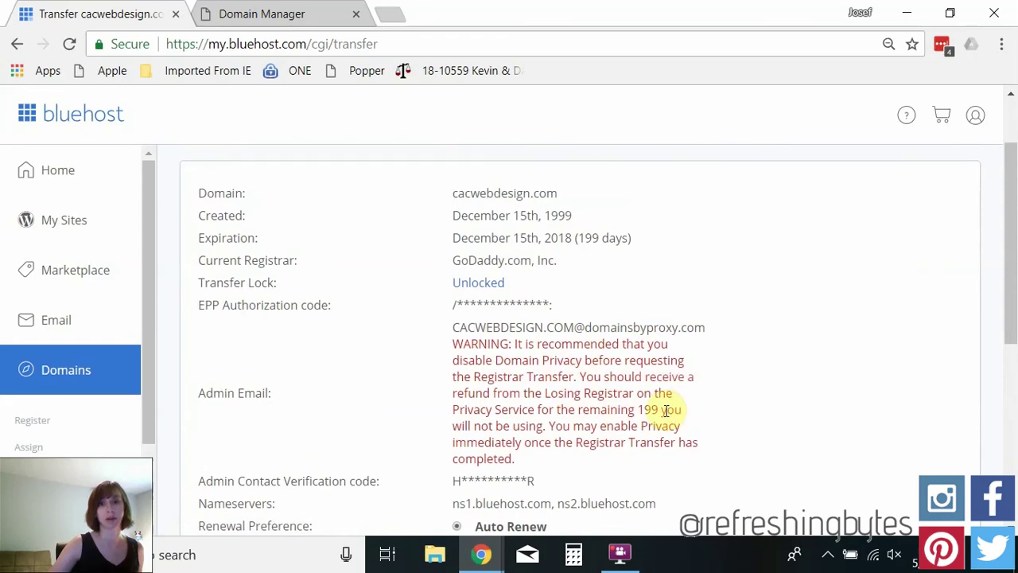
pyautogui.scroll(-3, 668, 410)
pyautogui.click(459, 338)
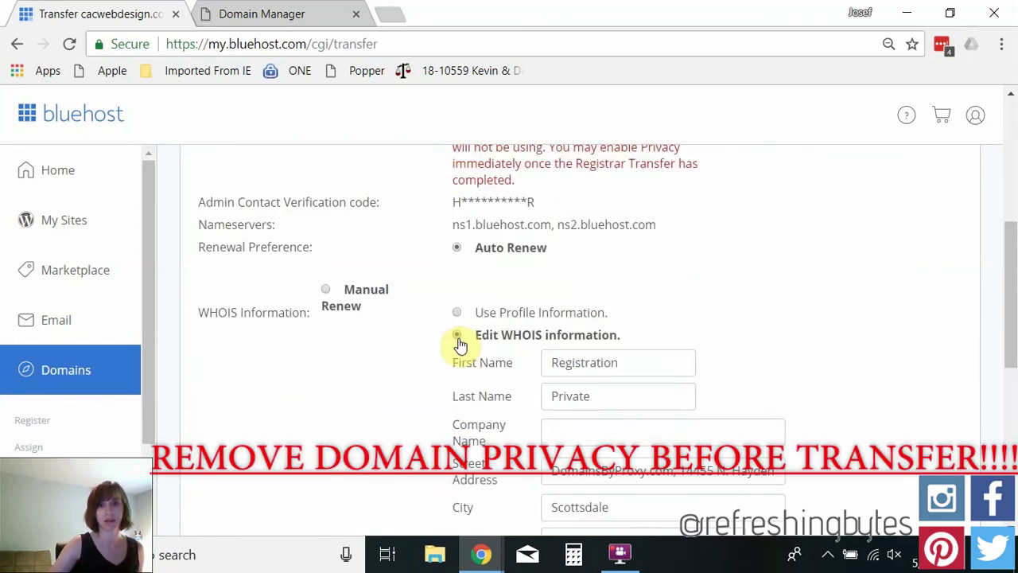
pyautogui.scroll(-1, 460, 342)
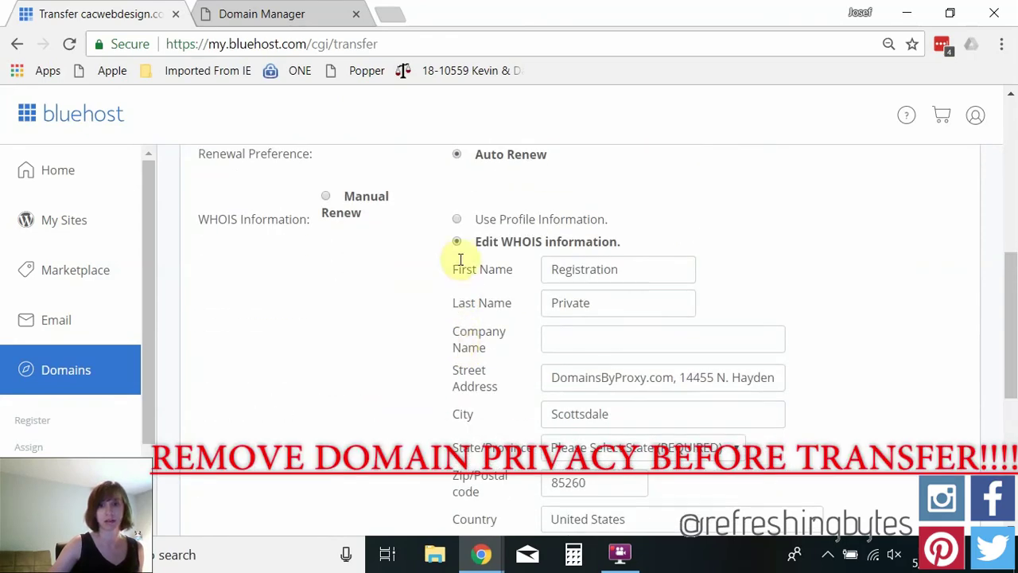
pyautogui.click(458, 221)
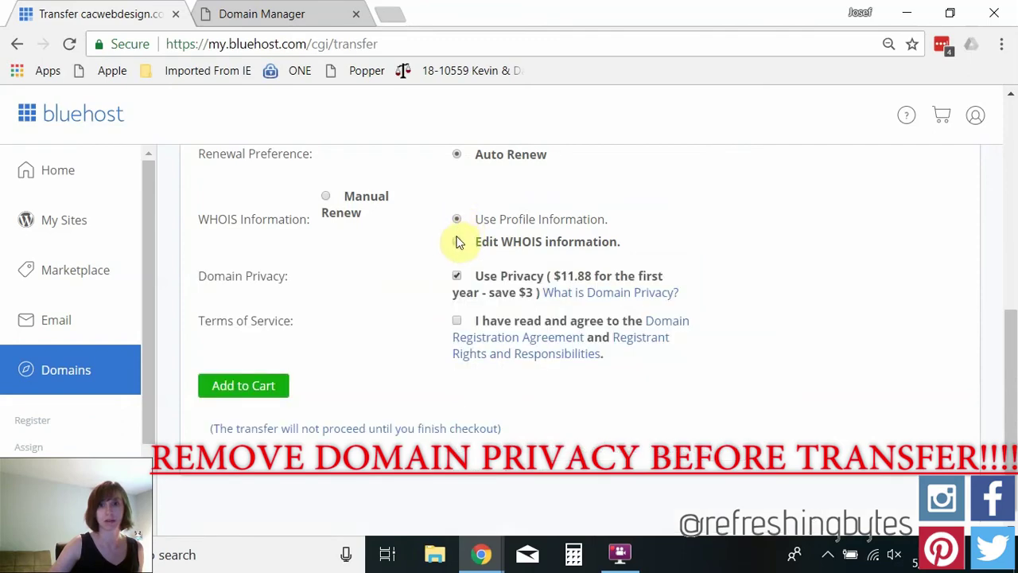
pyautogui.click(456, 240)
pyautogui.scroll(-4, 376, 395)
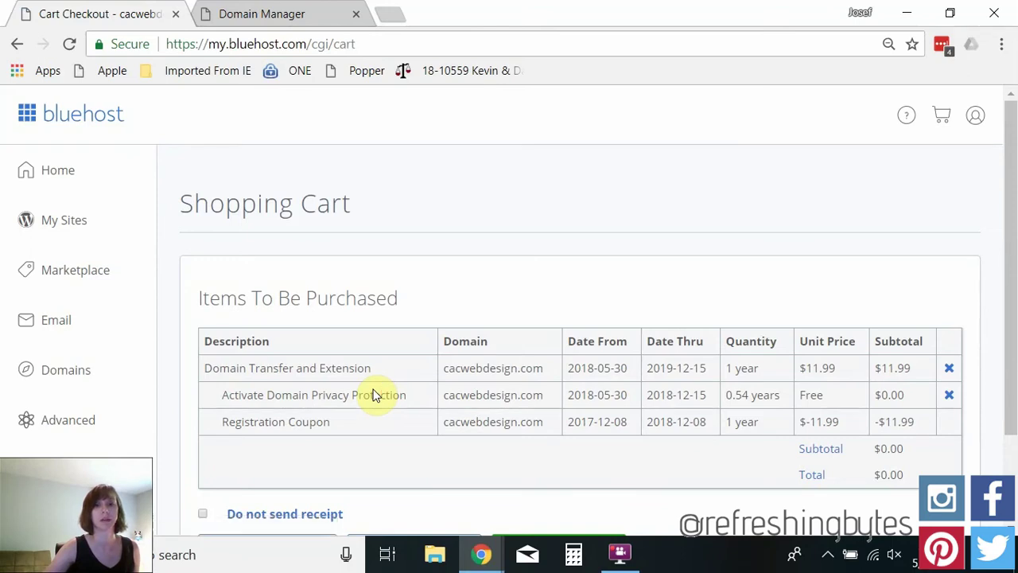
# - Examine the shopping cart's items, dates and prices for the cacwebdesign.com transfer order
pyautogui.scroll(-2, 375, 395)
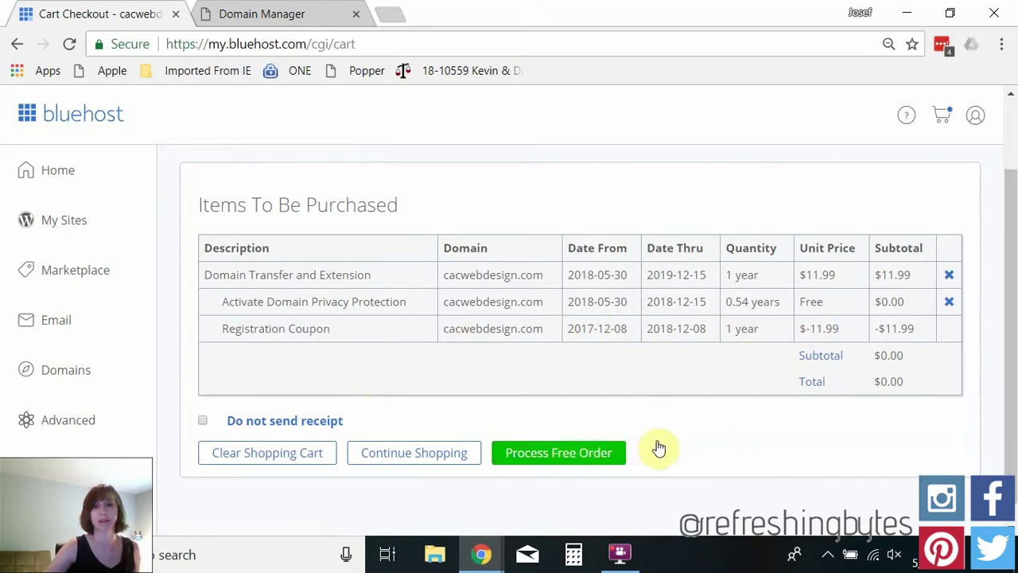
pyautogui.scroll(-1, 658, 447)
pyautogui.scroll(1, 659, 447)
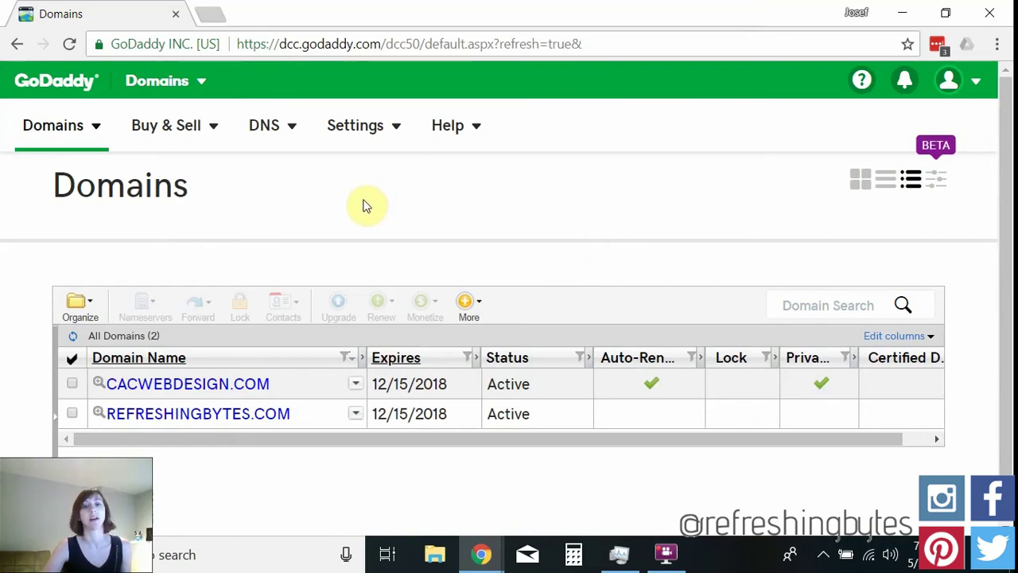
# - Show all domains in the GoDaddy account and start exporting the domain list
pyautogui.click(88, 129)
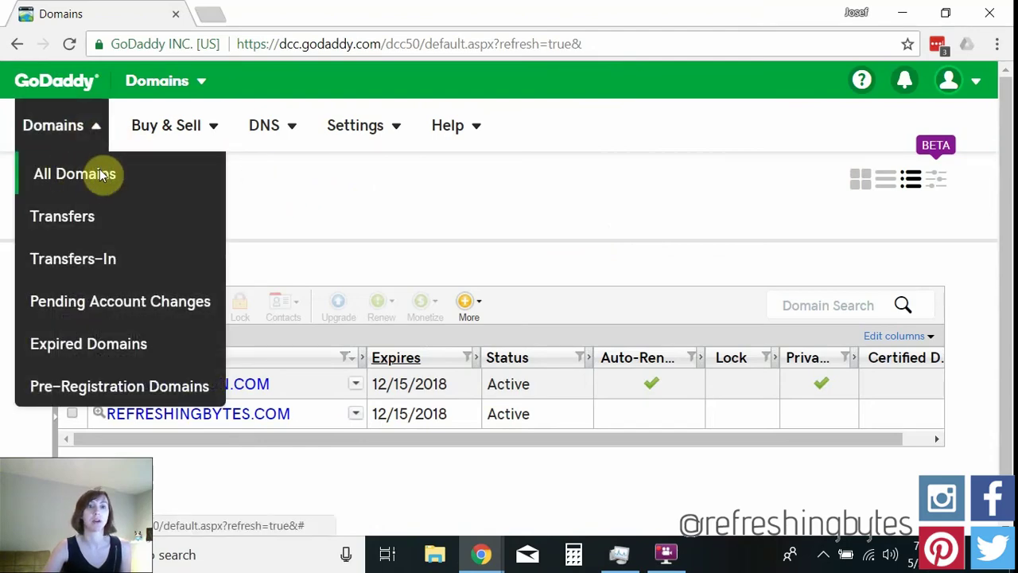
pyautogui.click(88, 174)
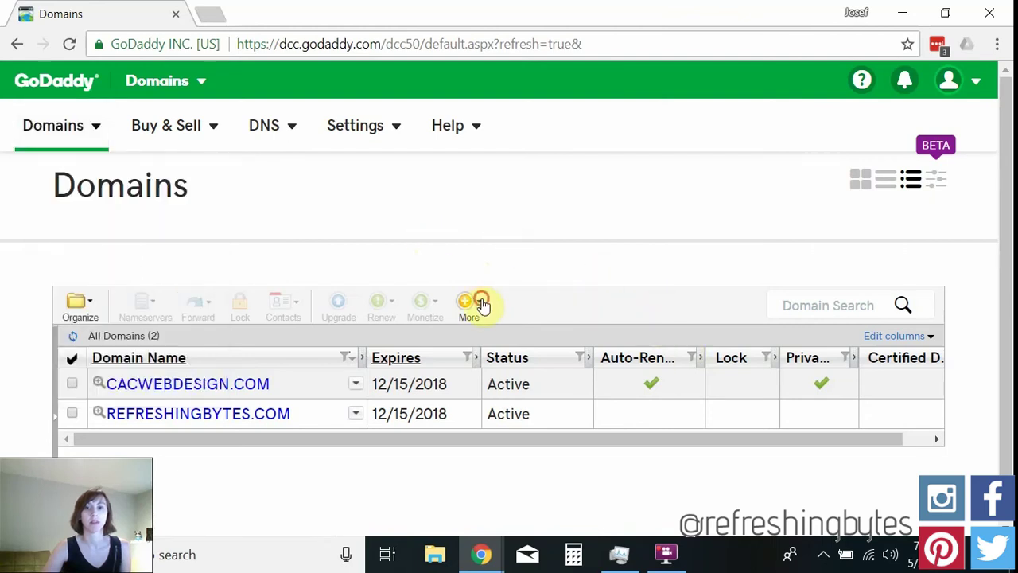
pyautogui.click(482, 305)
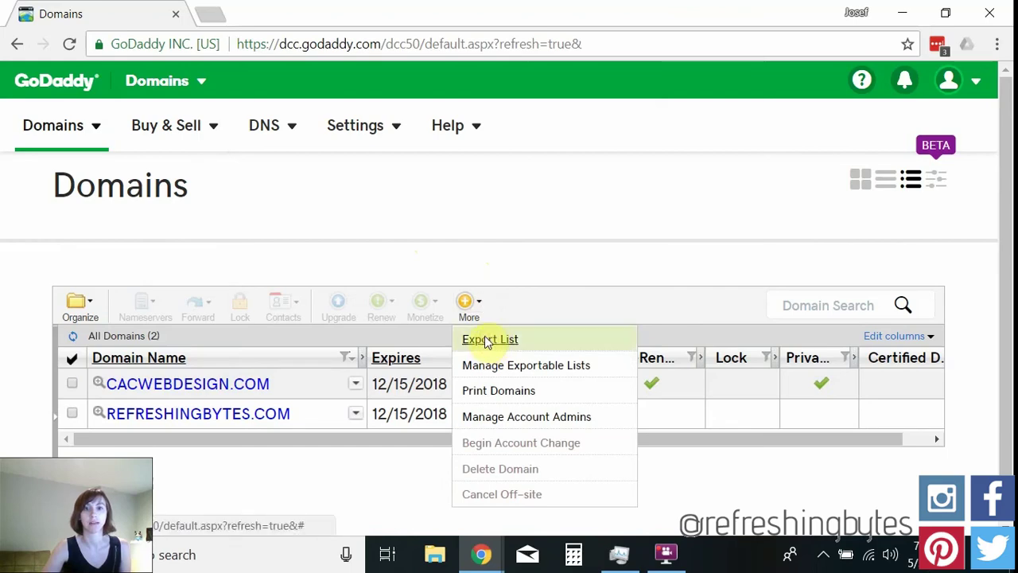
pyautogui.click(489, 340)
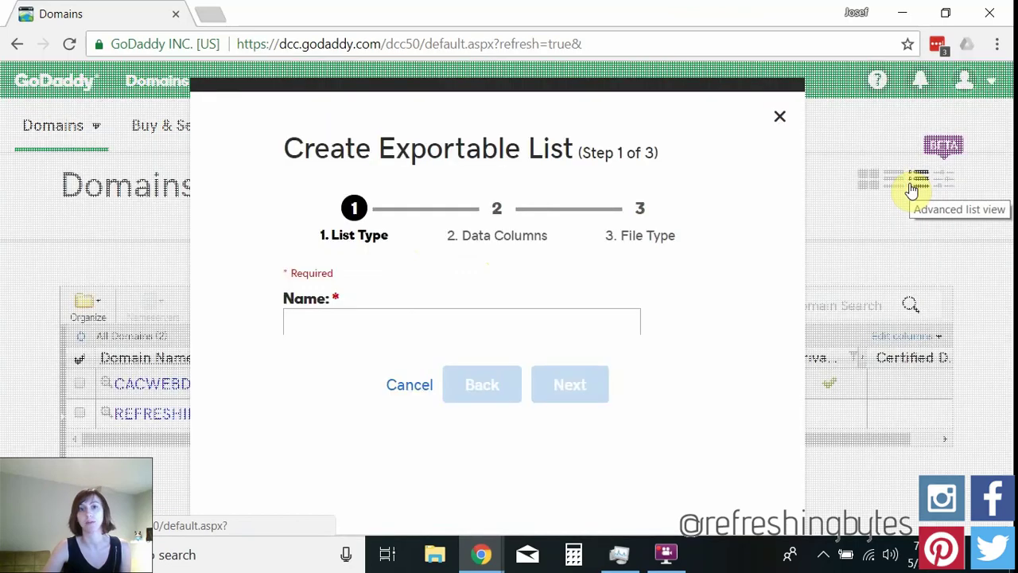
# - Name the exportable list "test", keep All domains as its domain list and continue to the data columns
pyautogui.click(398, 320)
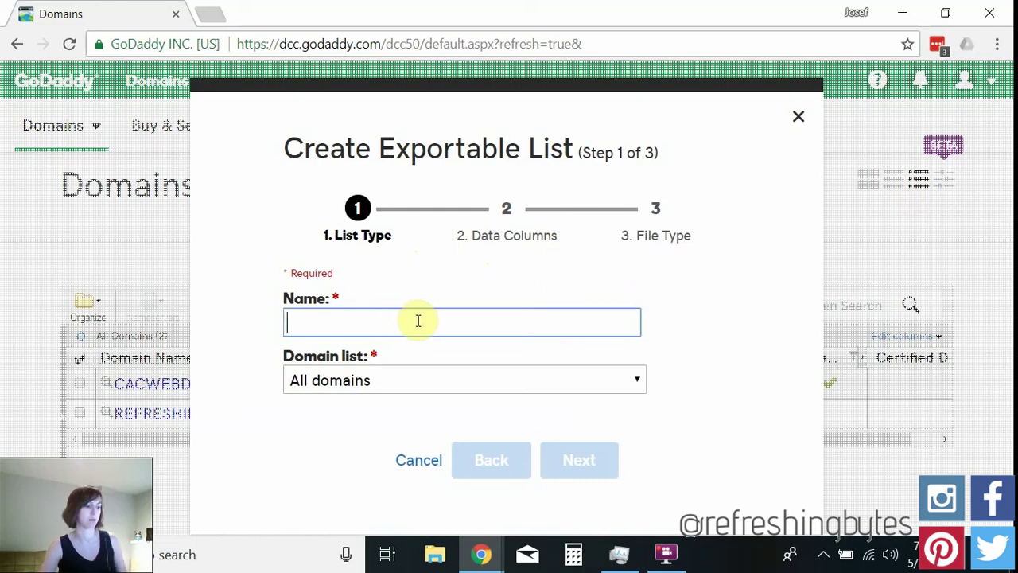
pyautogui.write('test')
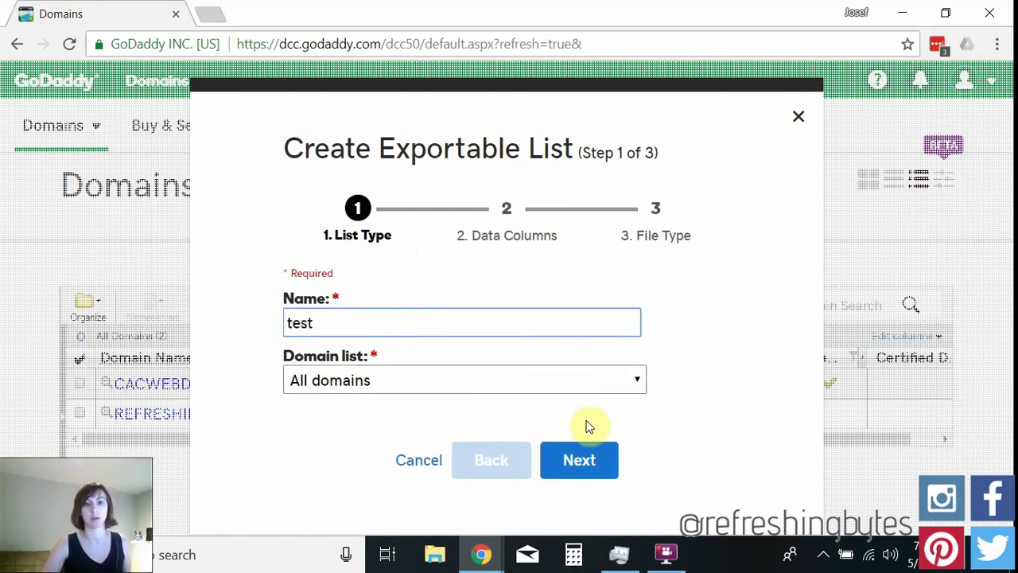
pyautogui.click(634, 378)
pyautogui.click(634, 377)
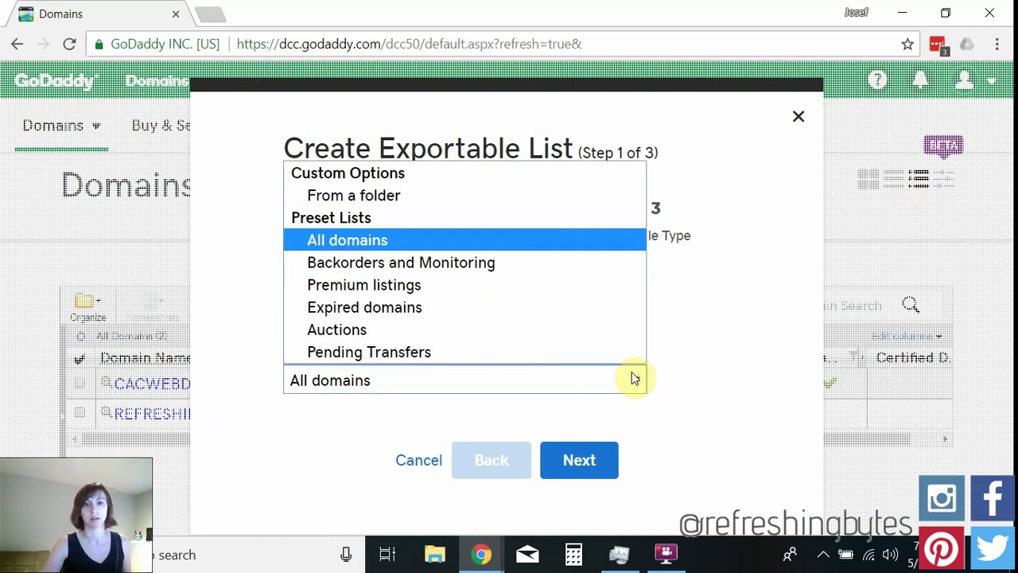
pyautogui.click(634, 380)
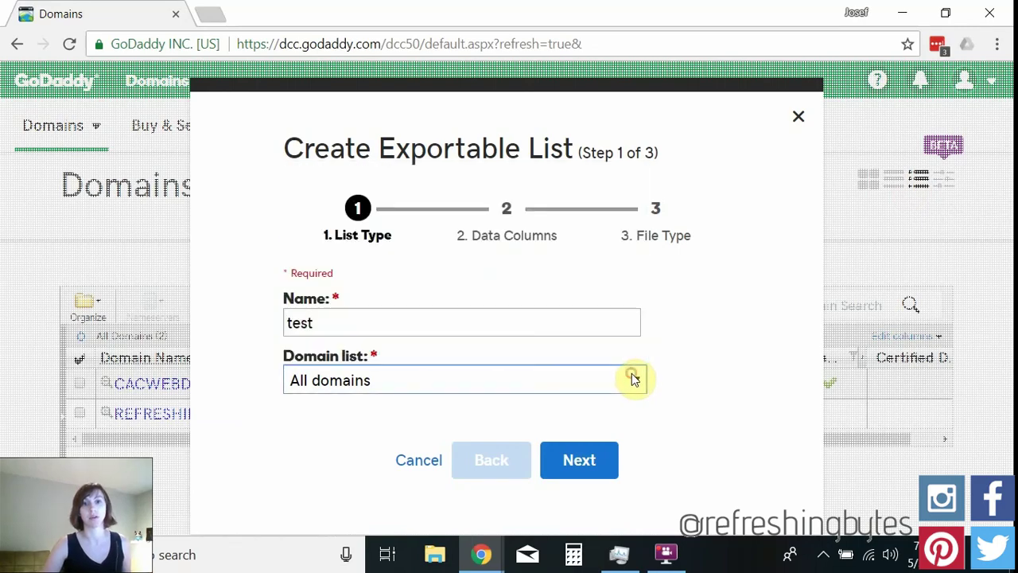
pyautogui.click(580, 465)
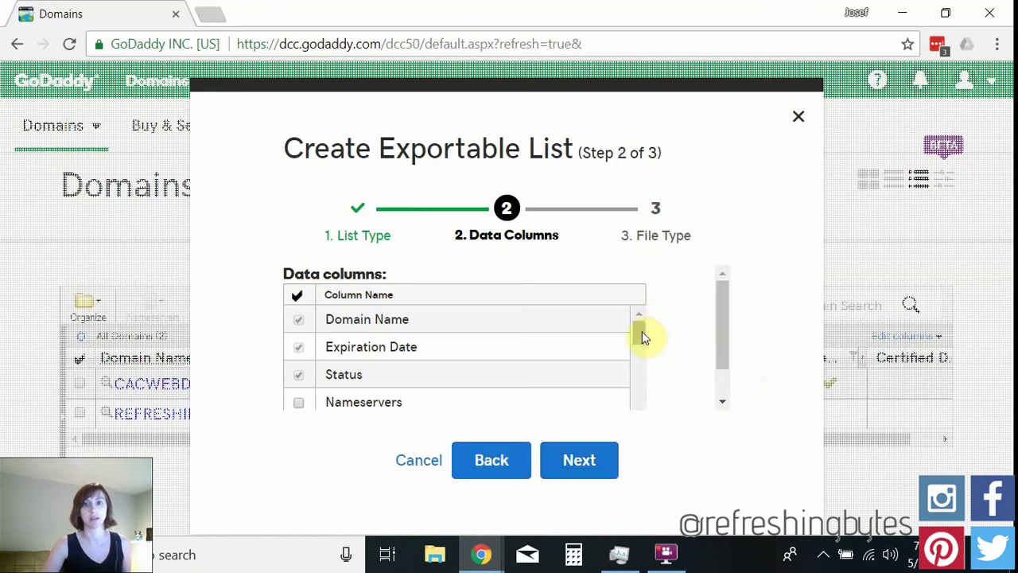
# - Include the Authorization Codes column in the exportable list and continue to the file type
pyautogui.scroll(-1, 639, 334)
pyautogui.moveTo(640, 340); pyautogui.dragTo(639, 370)
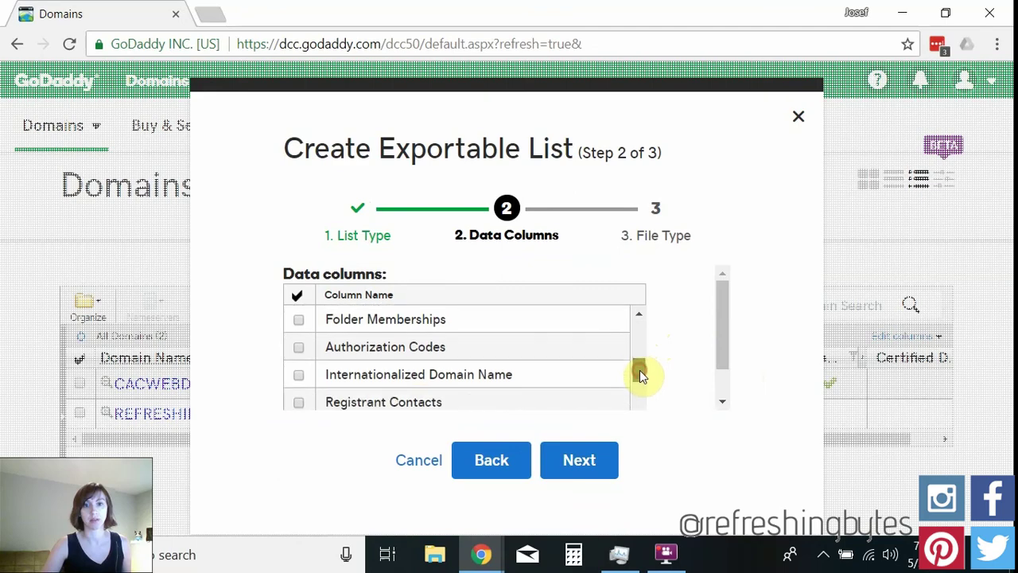
pyautogui.click(299, 352)
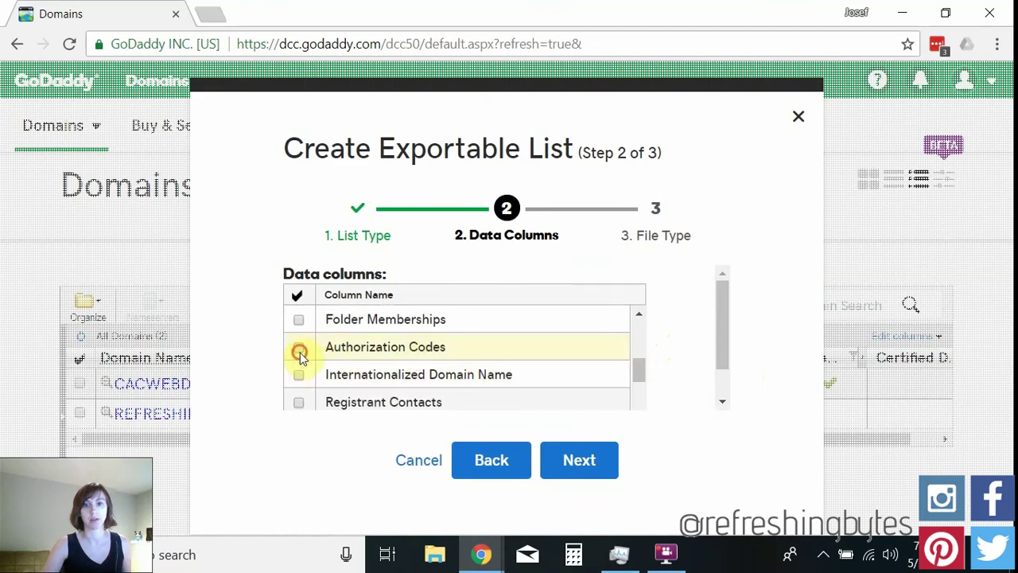
pyautogui.click(580, 470)
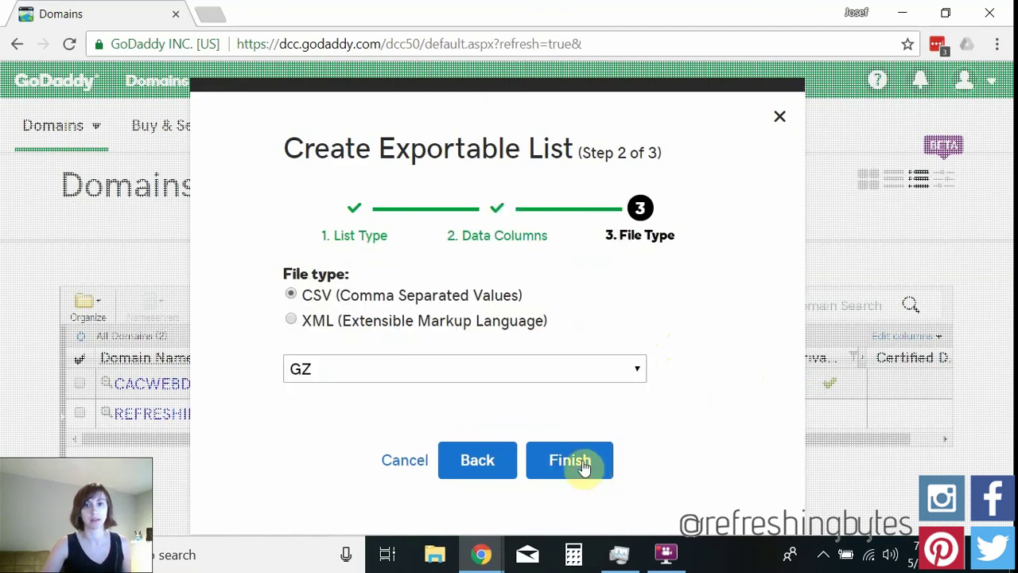
# - Set the CSV export's compression to None and close the exportable list dialog without finishing it
pyautogui.click(409, 380)
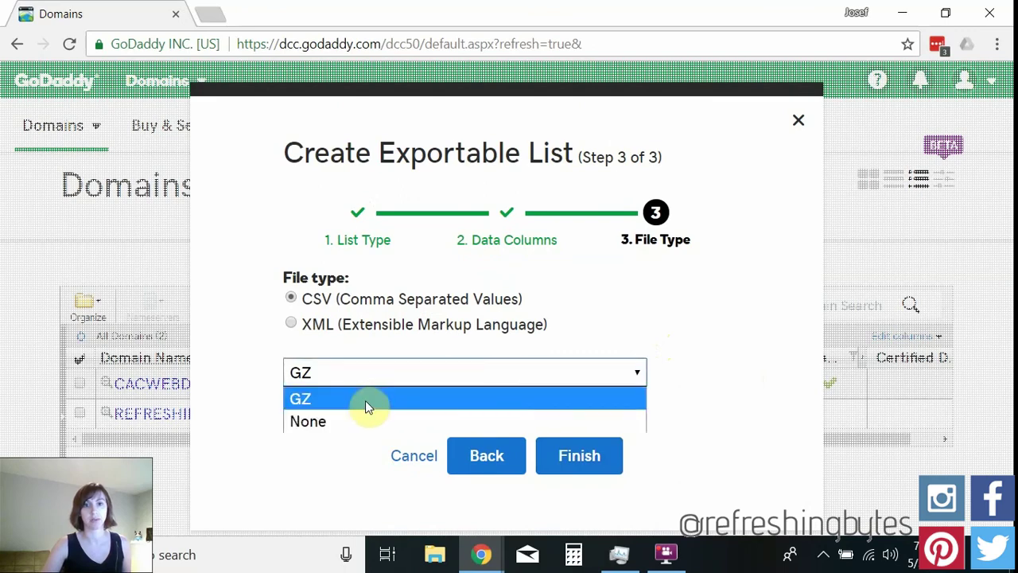
pyautogui.click(342, 420)
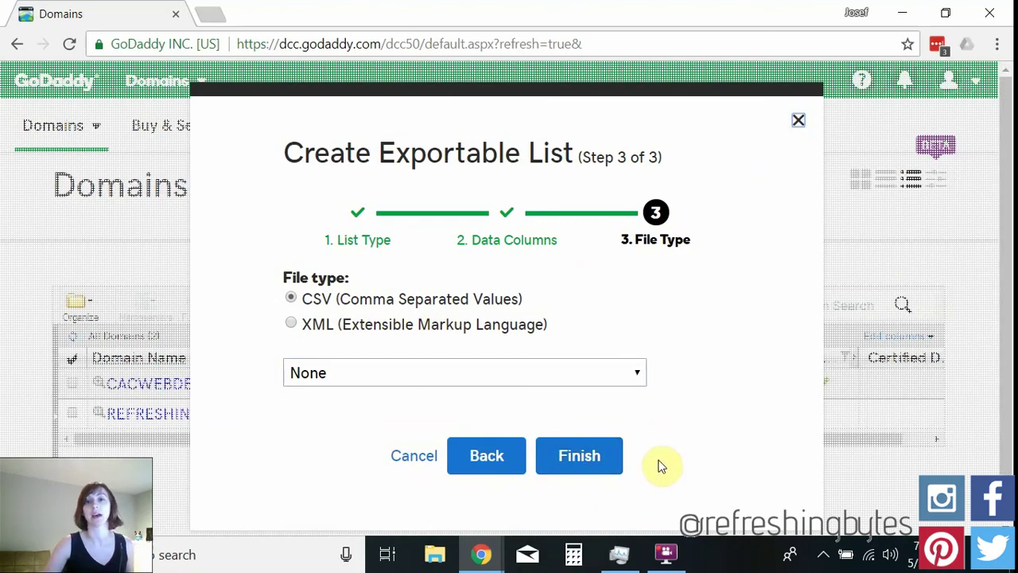
pyautogui.press('Escape')
pyautogui.click(671, 553)
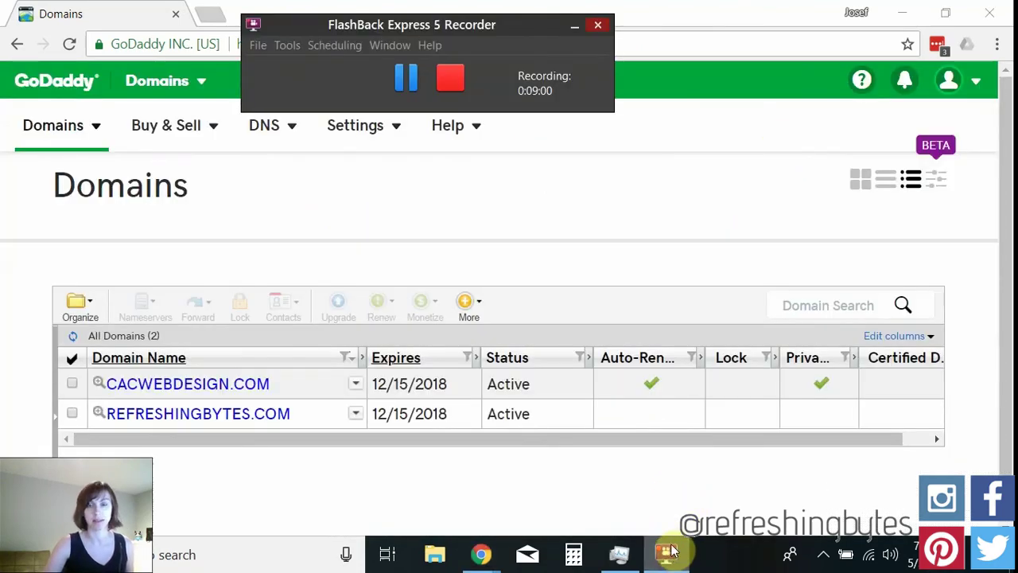